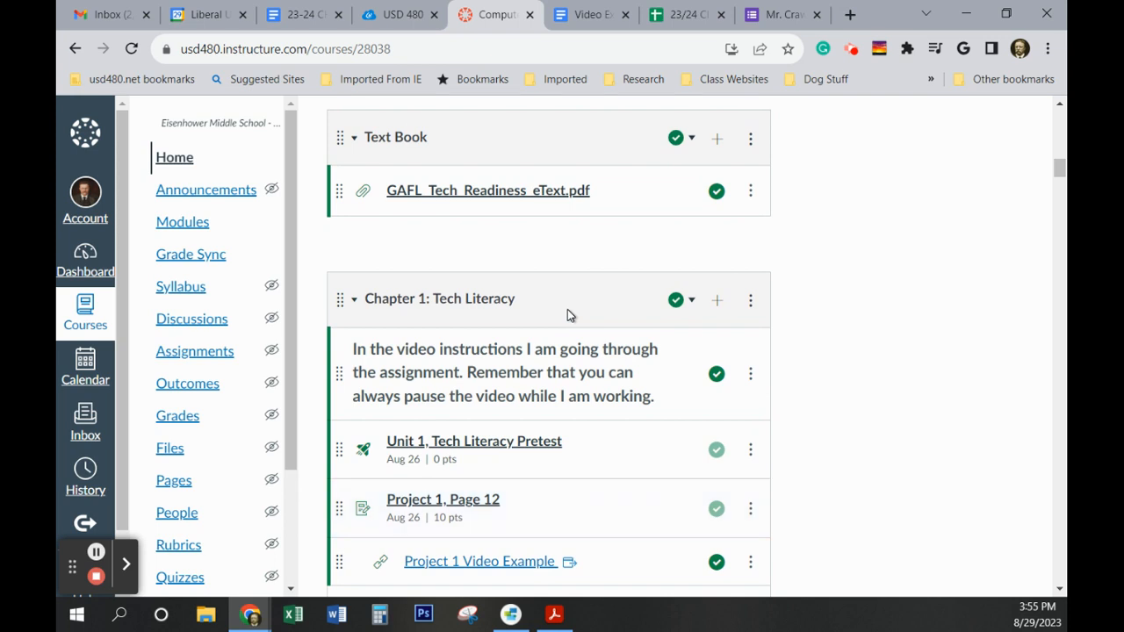
Step: Open GAFL_Tech_Readiness_eText.pdf from the Text Book module in a new browser tab and place that tab before the course tab
scroll(567, 309, up, 1)
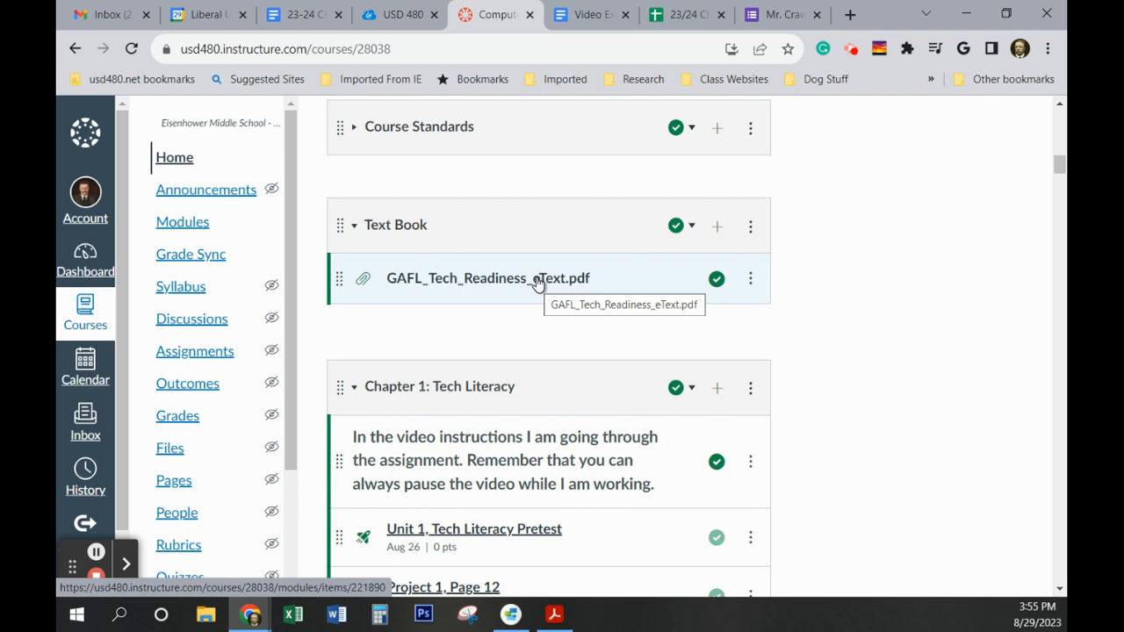
right_click(538, 283)
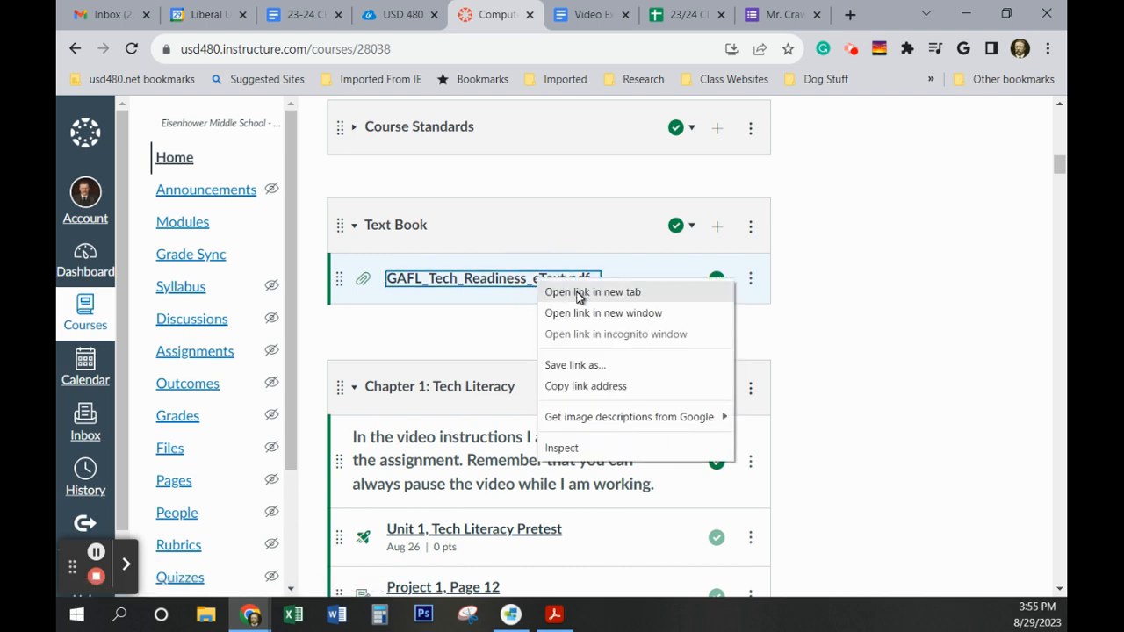
click(578, 292)
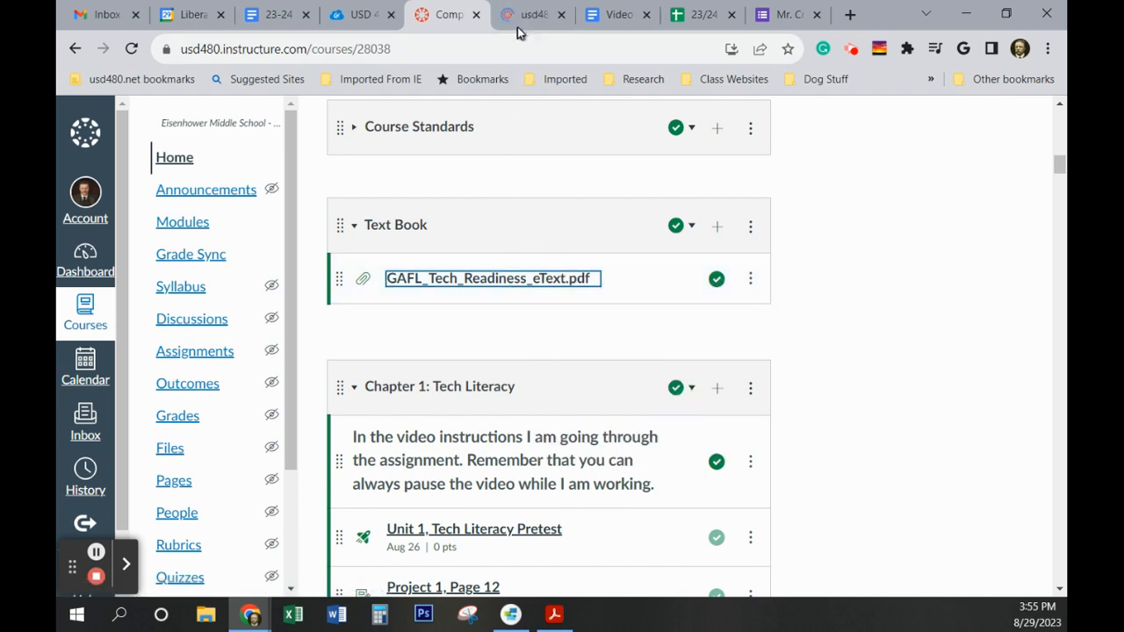
drag(527, 16, 448, 16)
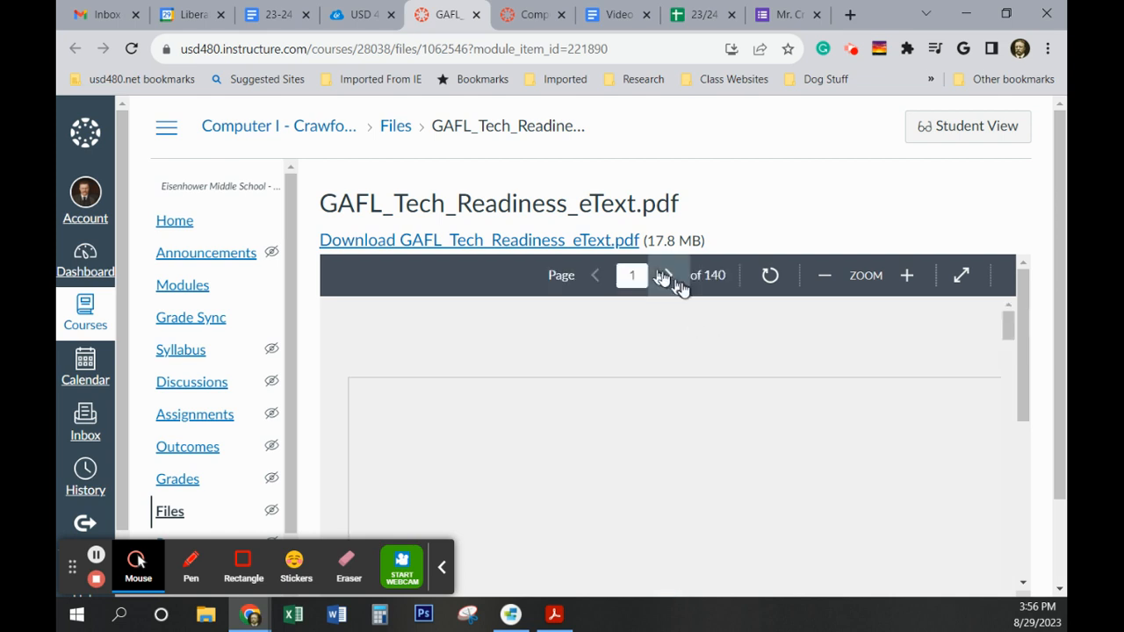
click(443, 571)
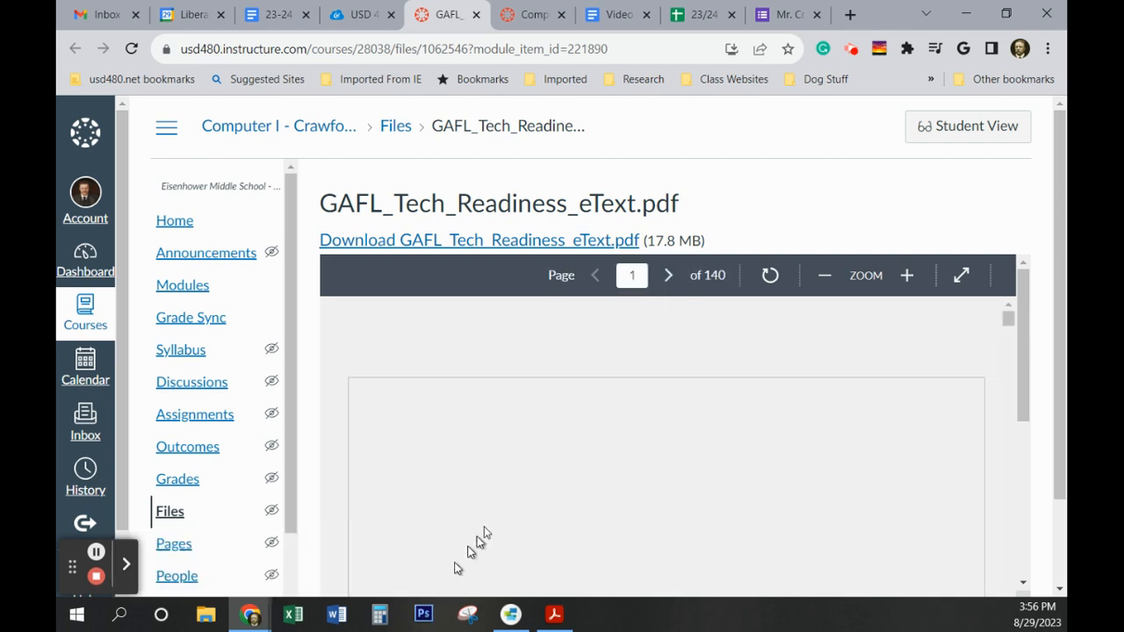
Step: Go to page 17 of the textbook PDF
click(632, 276)
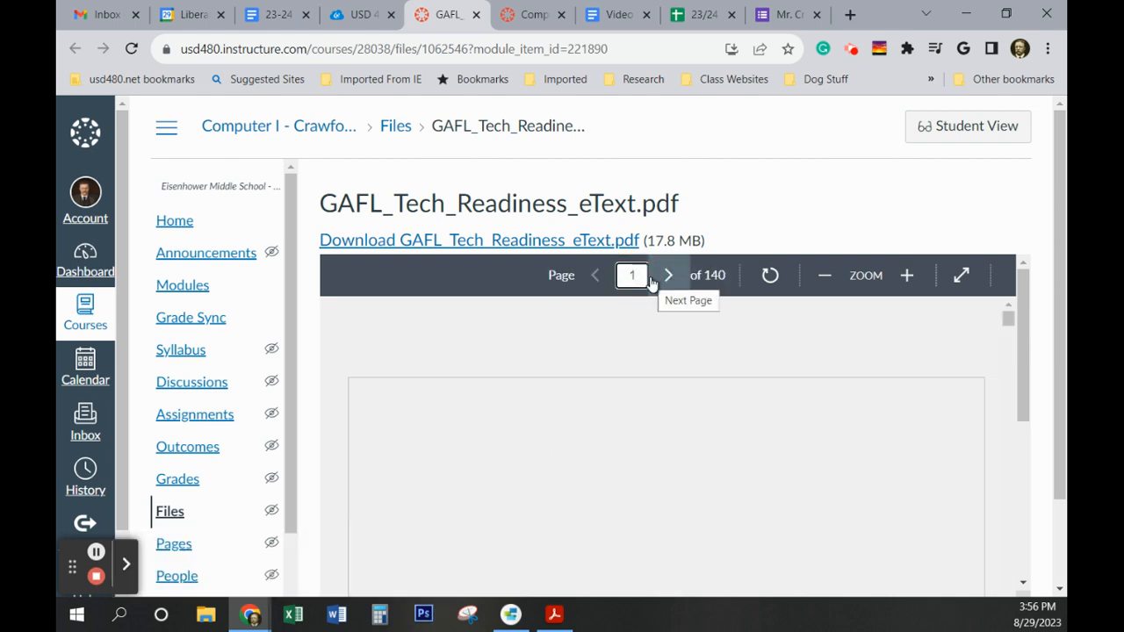
text(7)
key(Return)
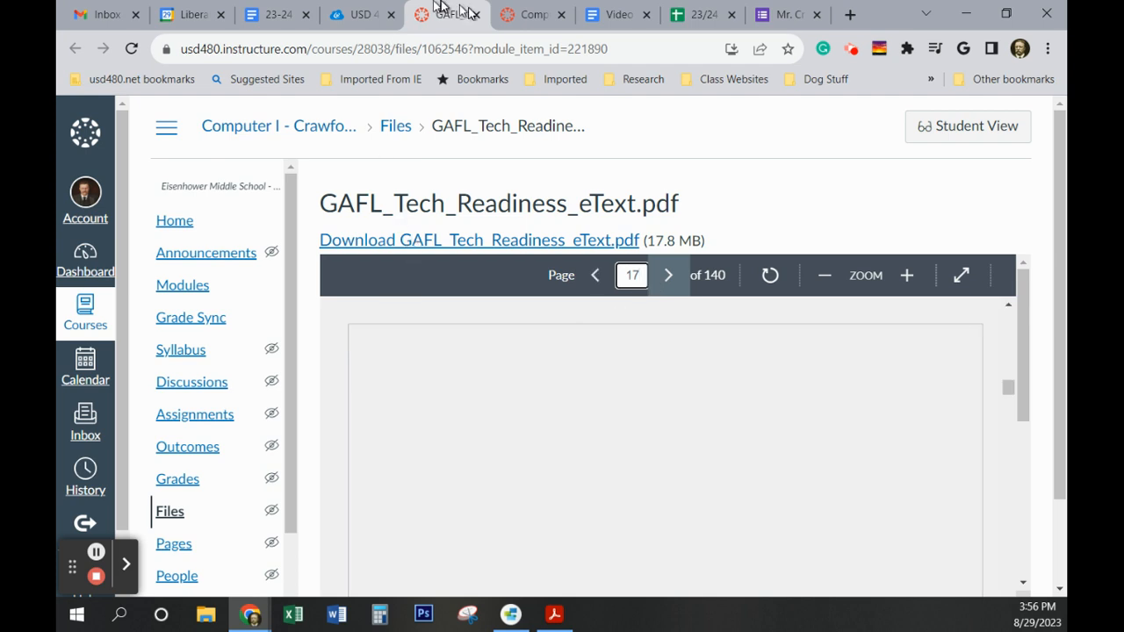
Step: From the course modules, open the Project 2, Page 15 assignment and find its linked Project 2, Keyboarding Skills document
key(ctrl+Tab)
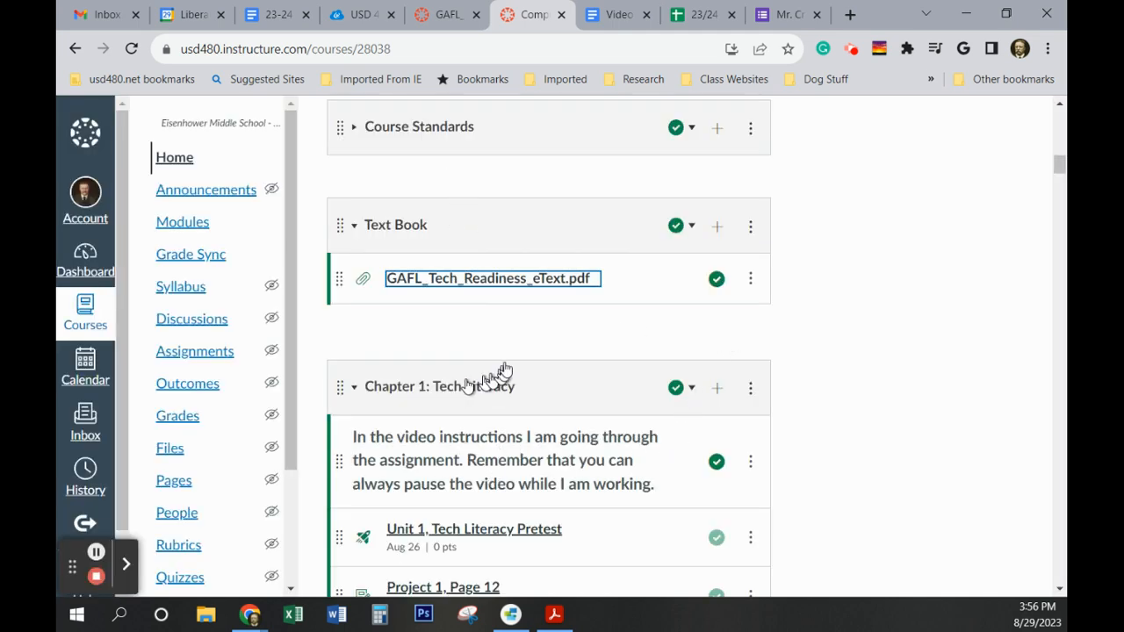
scroll(505, 368, down, 5)
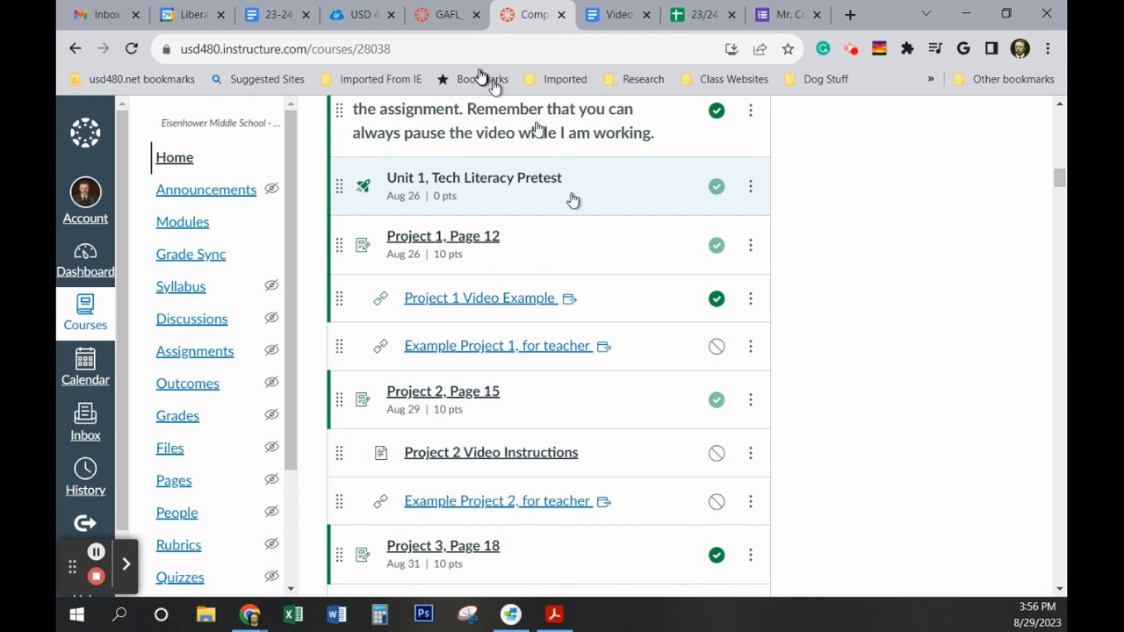
click(444, 14)
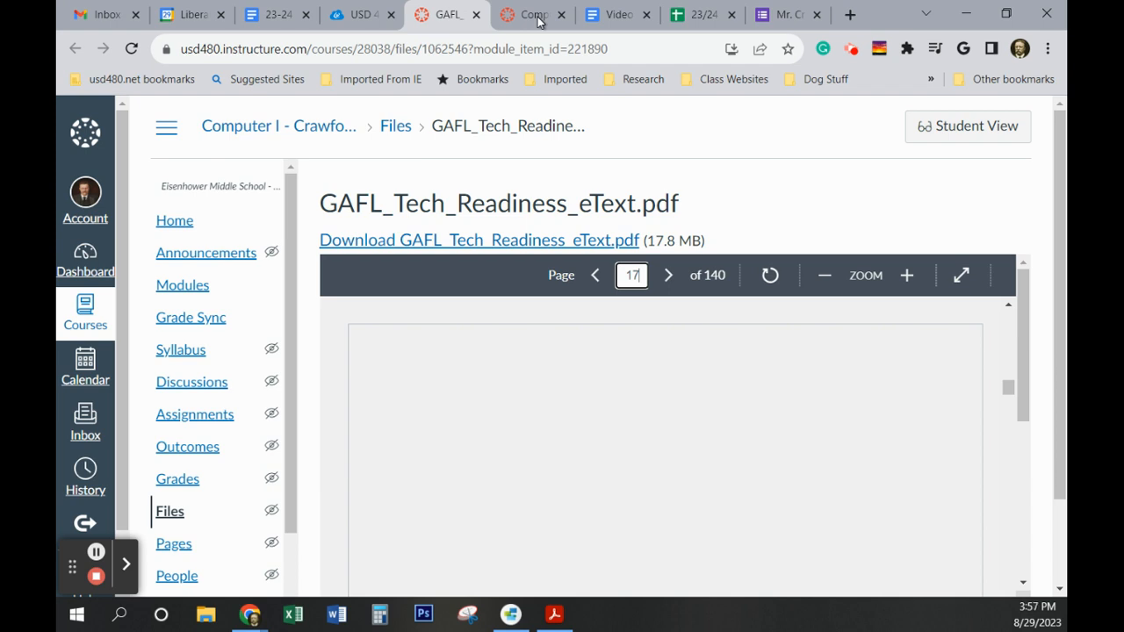
click(536, 15)
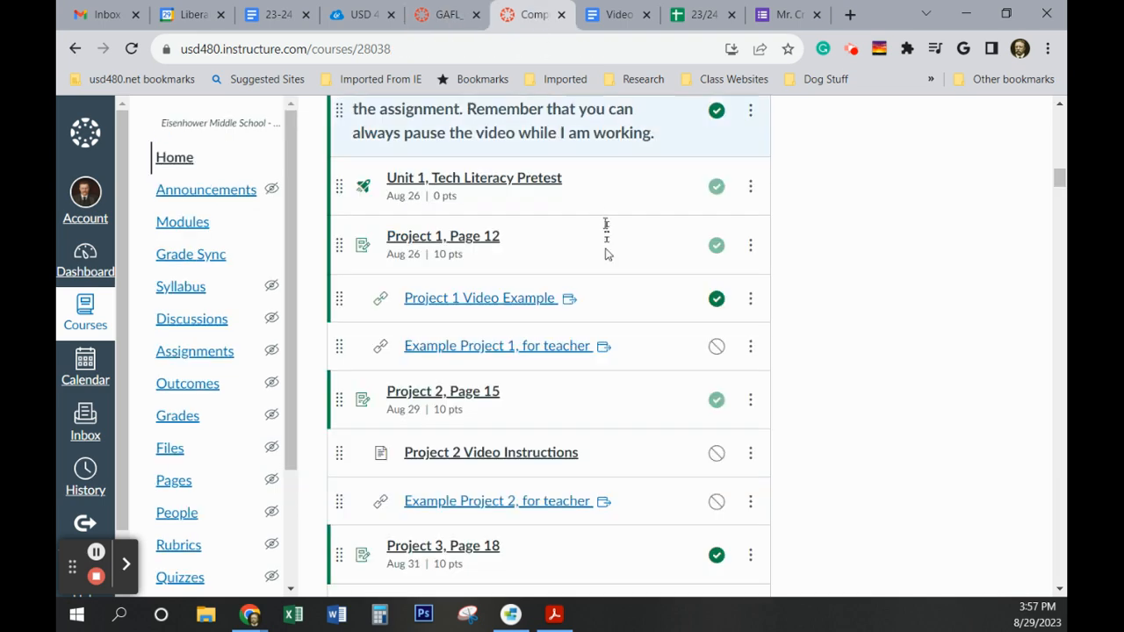
scroll(615, 316, down, 1)
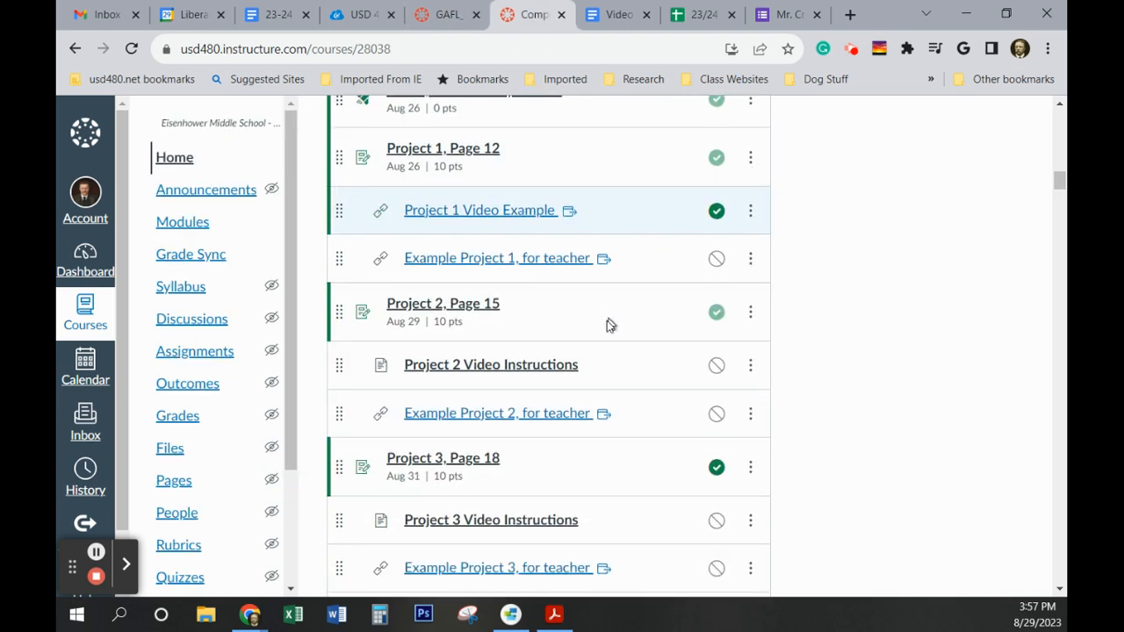
click(473, 315)
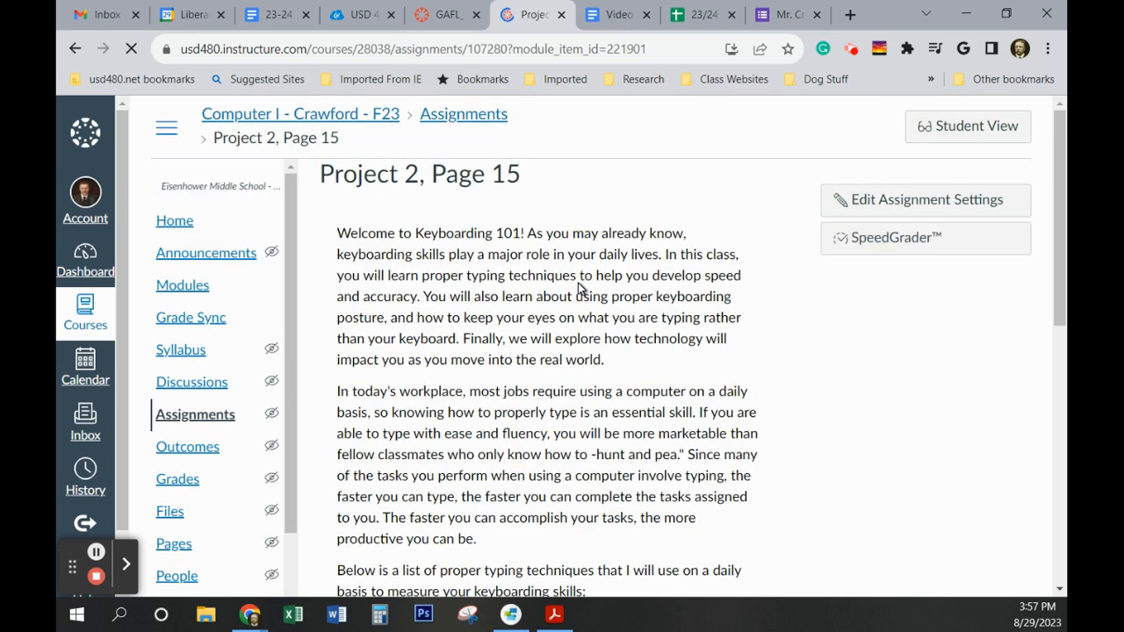
scroll(589, 330, down, 4)
scroll(590, 332, down, 1)
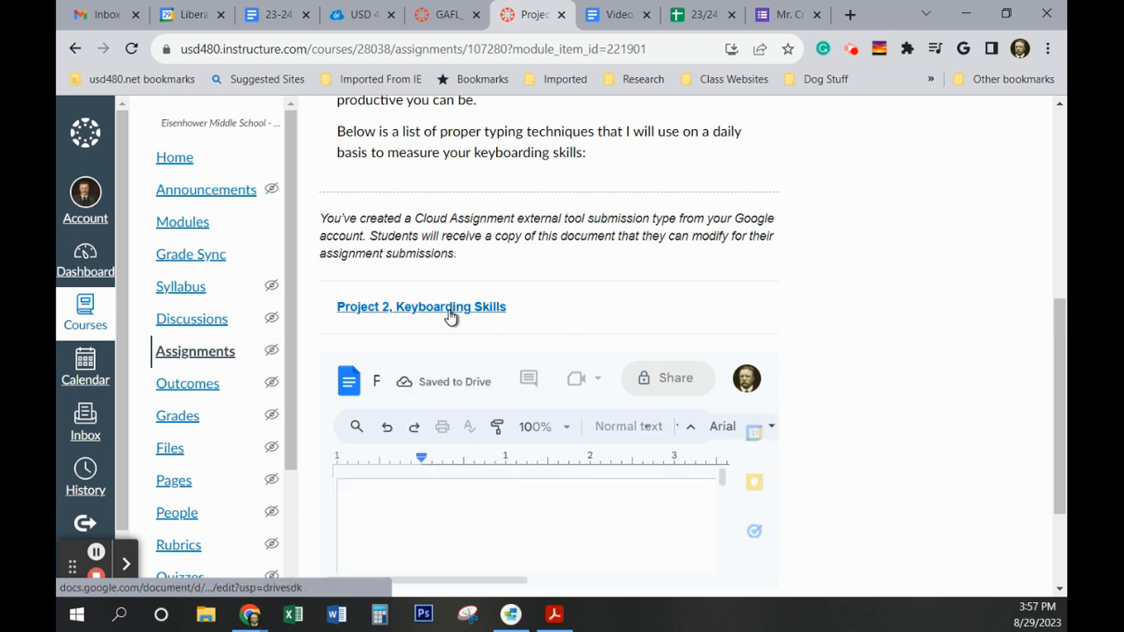
click(451, 316)
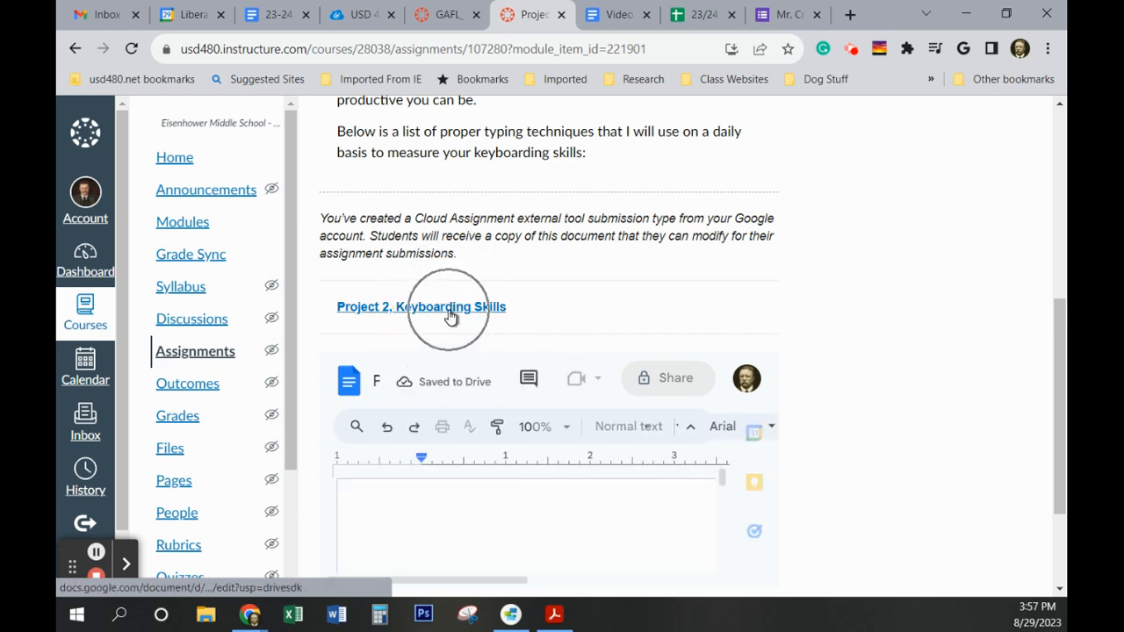
Step: On the first line of the Video Example F23 Project 2 document, enter "To:" followed by the tab-aligned instructor's e-mail address
click(617, 15)
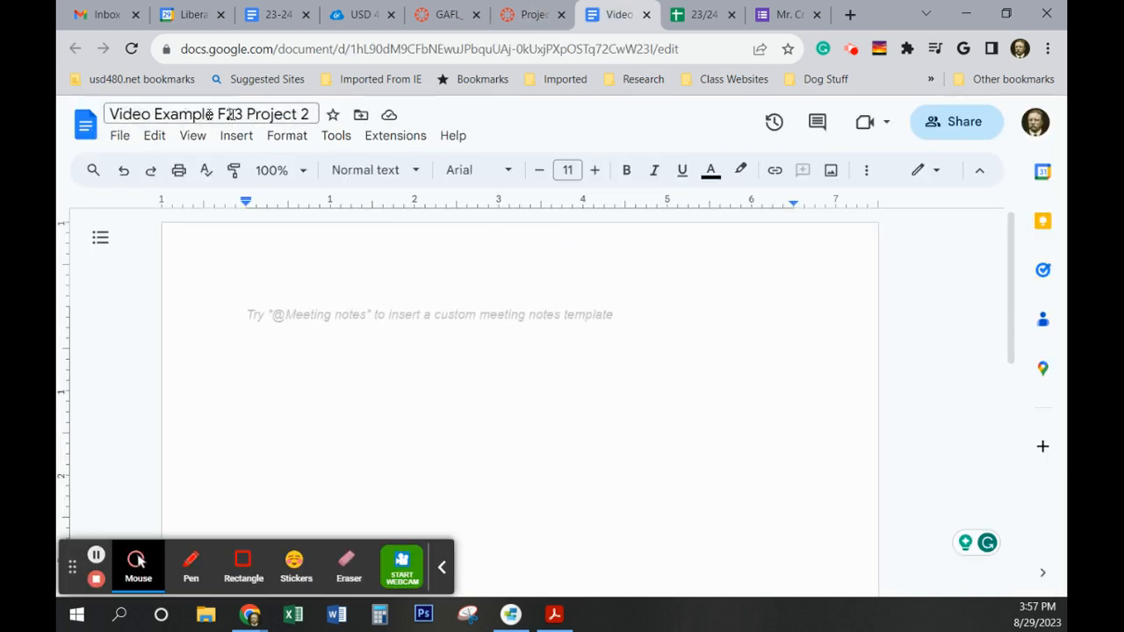
click(440, 562)
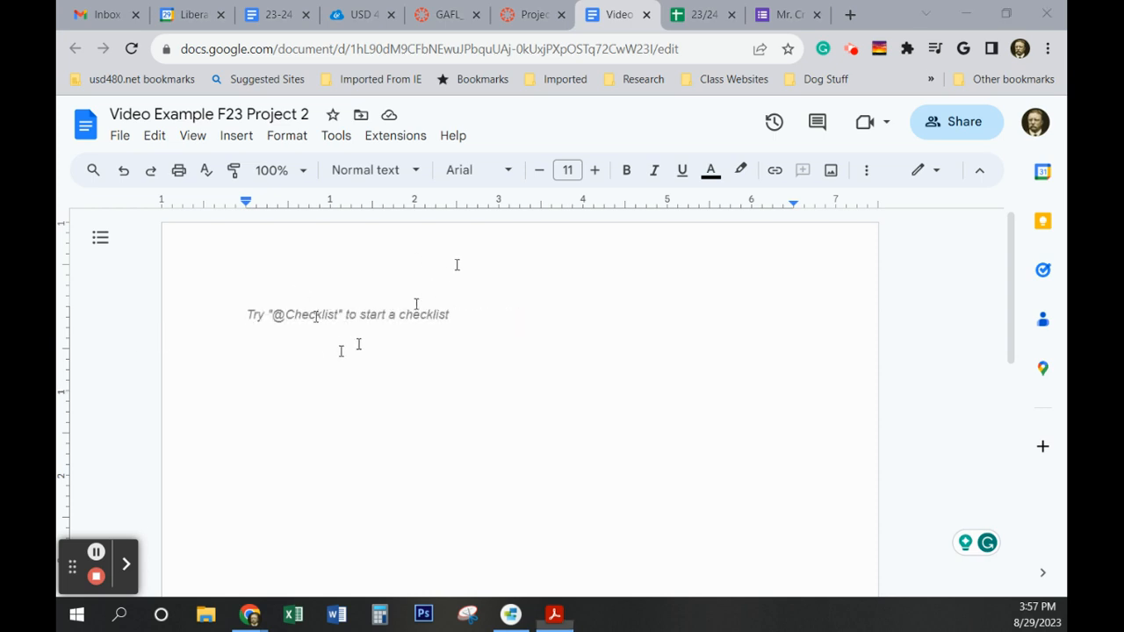
double_click(252, 319)
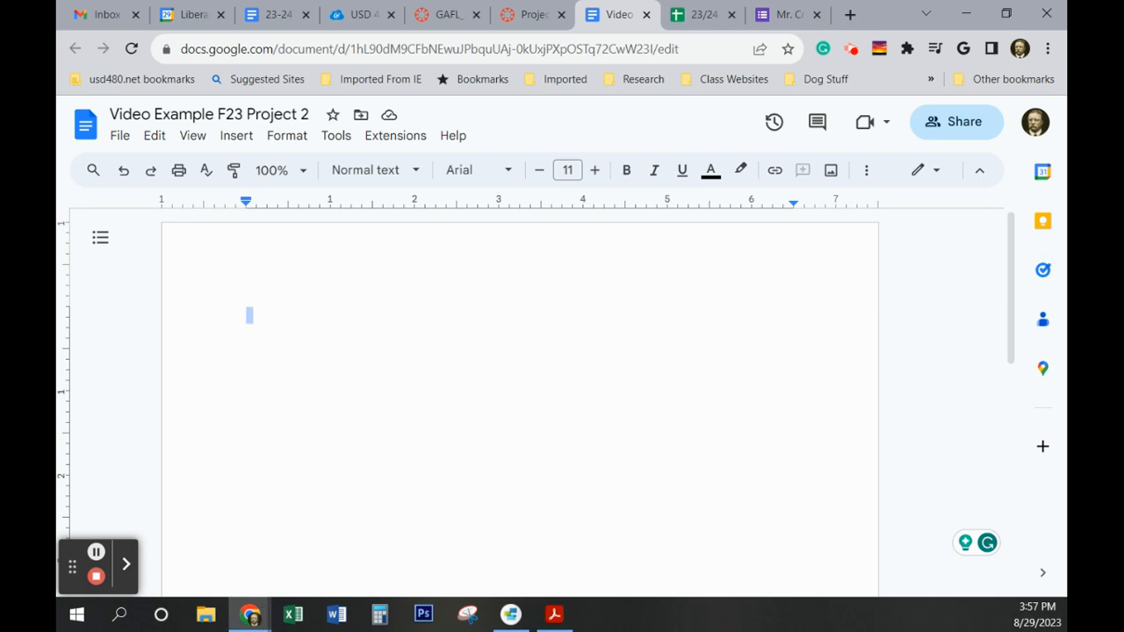
click(315, 332)
text(T)
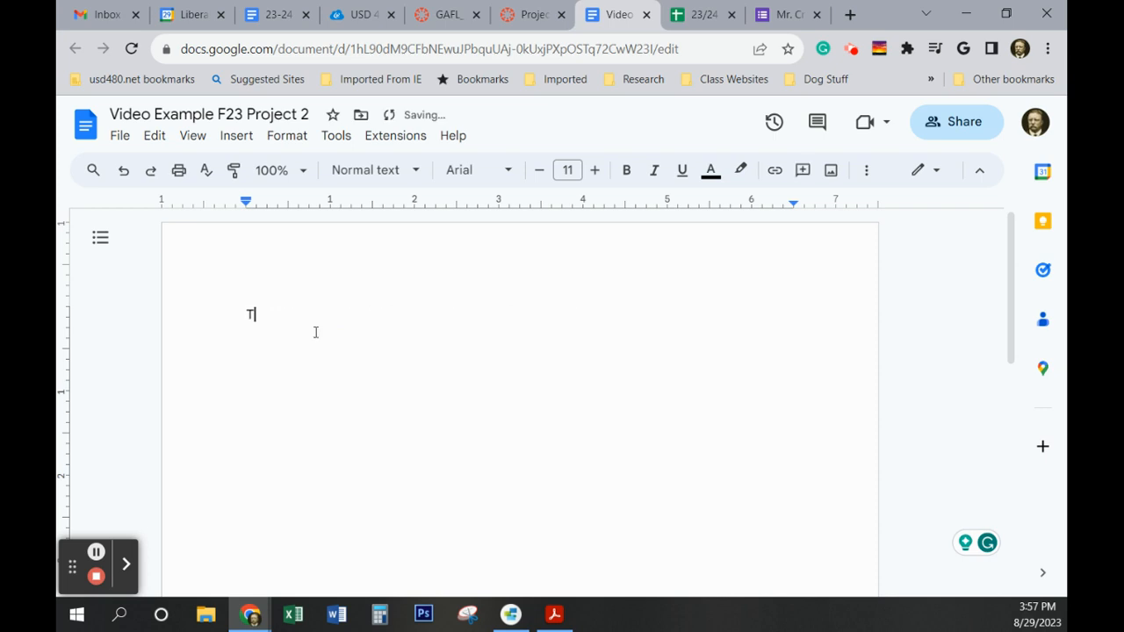
text(o:)
key(Tab)
key(Tab)
text(instructioremail)
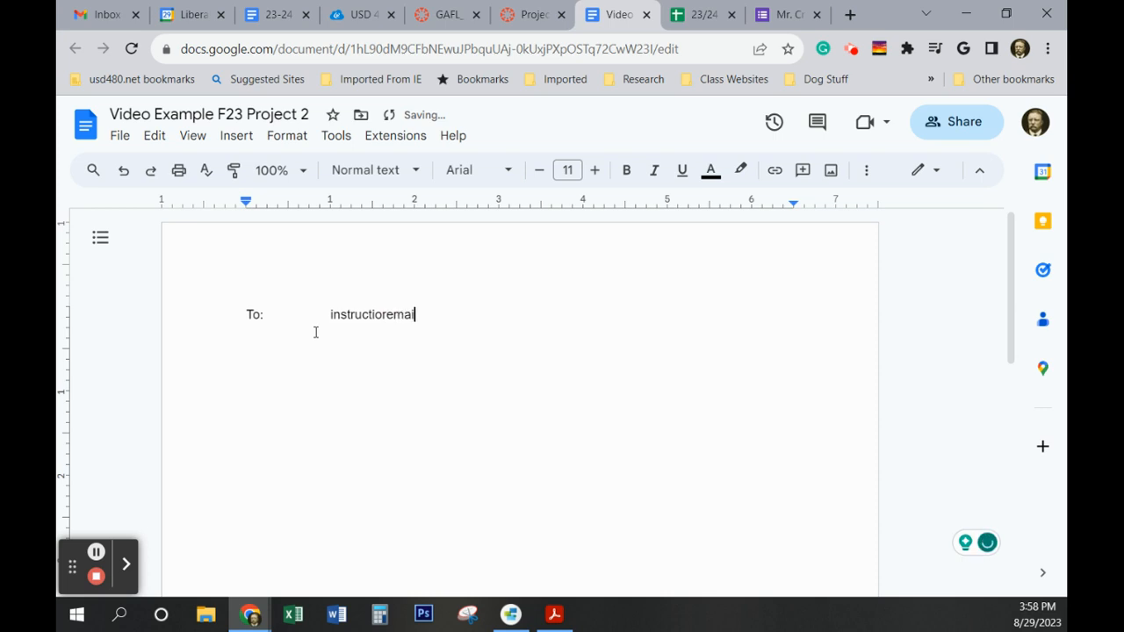
text(@yoursc)
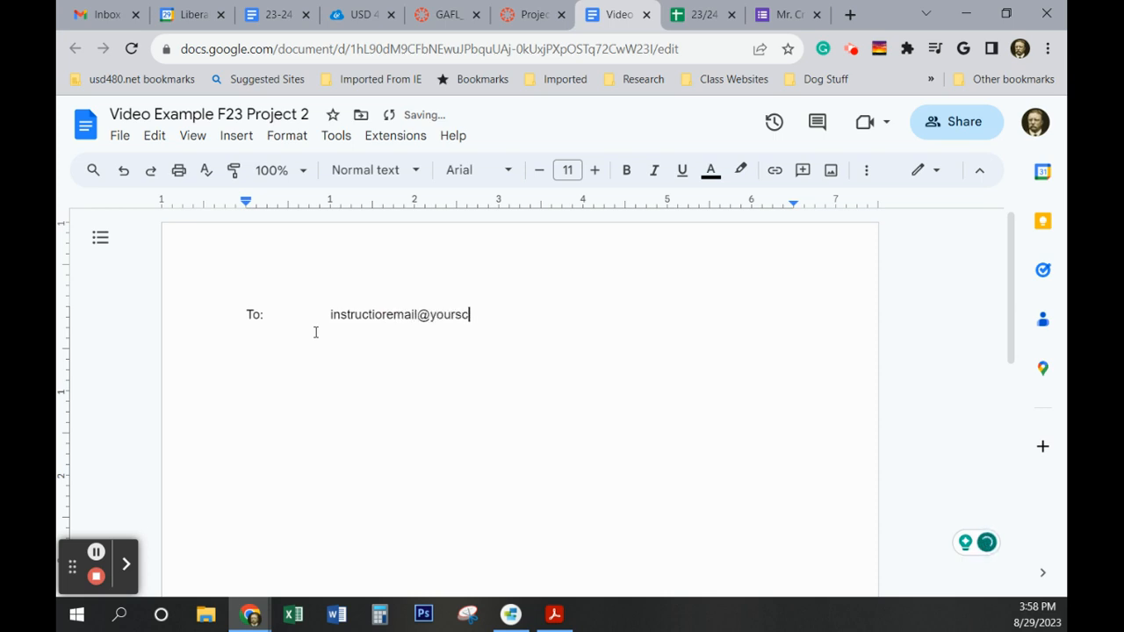
text(hool.rd)
text(y)
key(BackSpace)
key(BackSpace)
key(BackSpace)
text(edu)
key(Return)
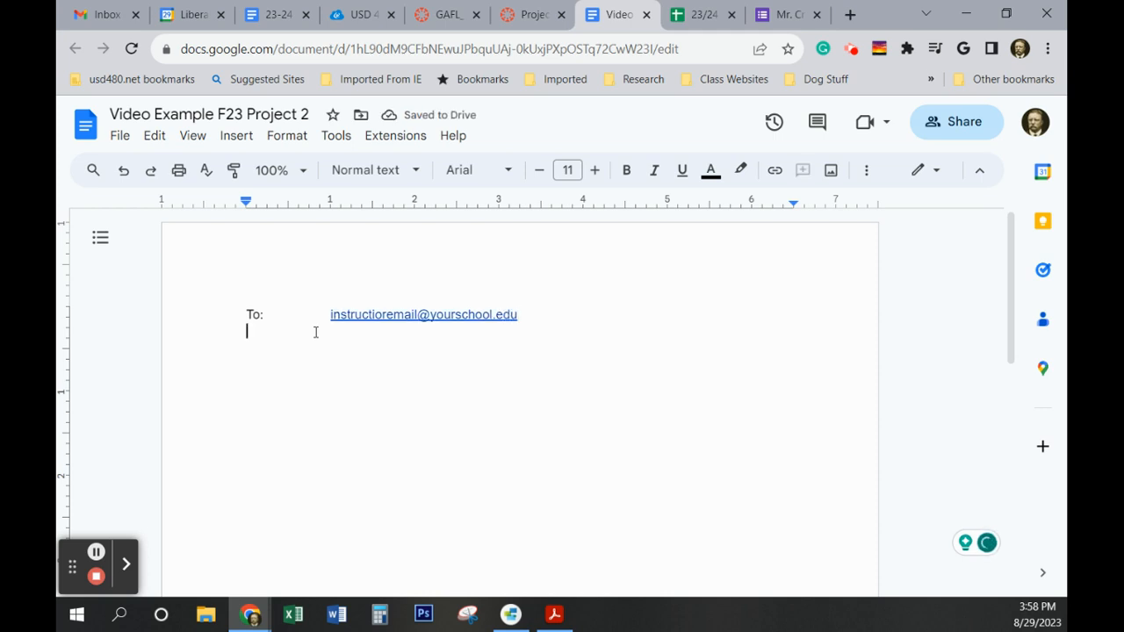
Step: Add empty "Cc:" and "Bcc:" header lines below the "To:" line
text(Cc)
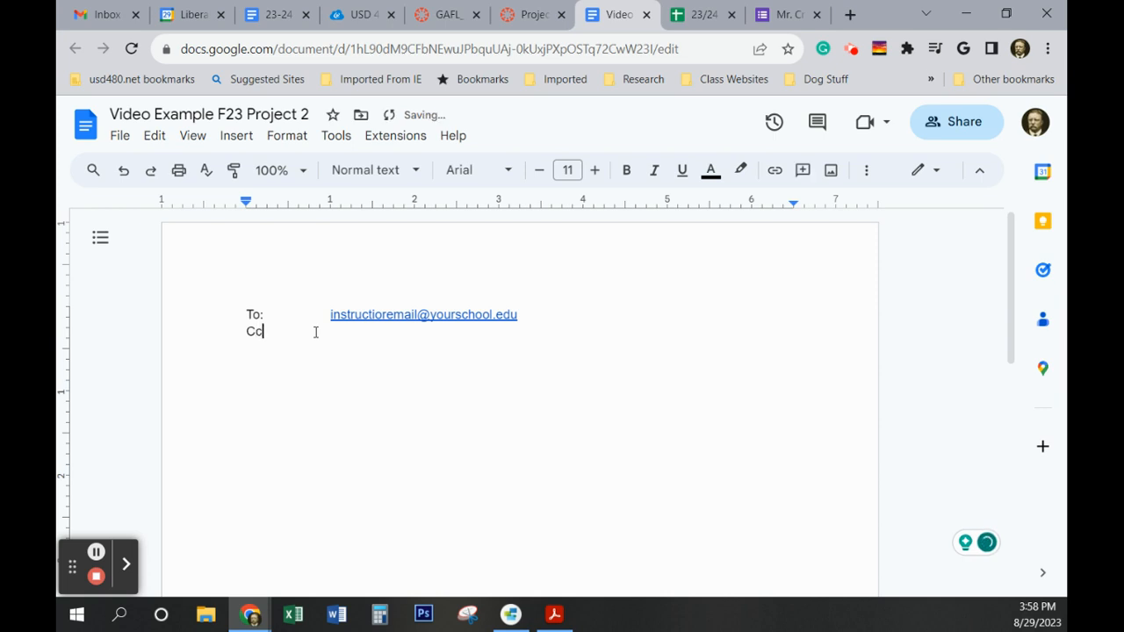
text(:)
key(Return)
text(Bcc:)
key(Return)
Step: Add a "Subject:" line below "Bcc:" with the tab-aligned text "Welcome to Keyboarding 101!"
text(sub)
key(BackSpace)
key(BackSpace)
key(BackSpace)
text(Subject)
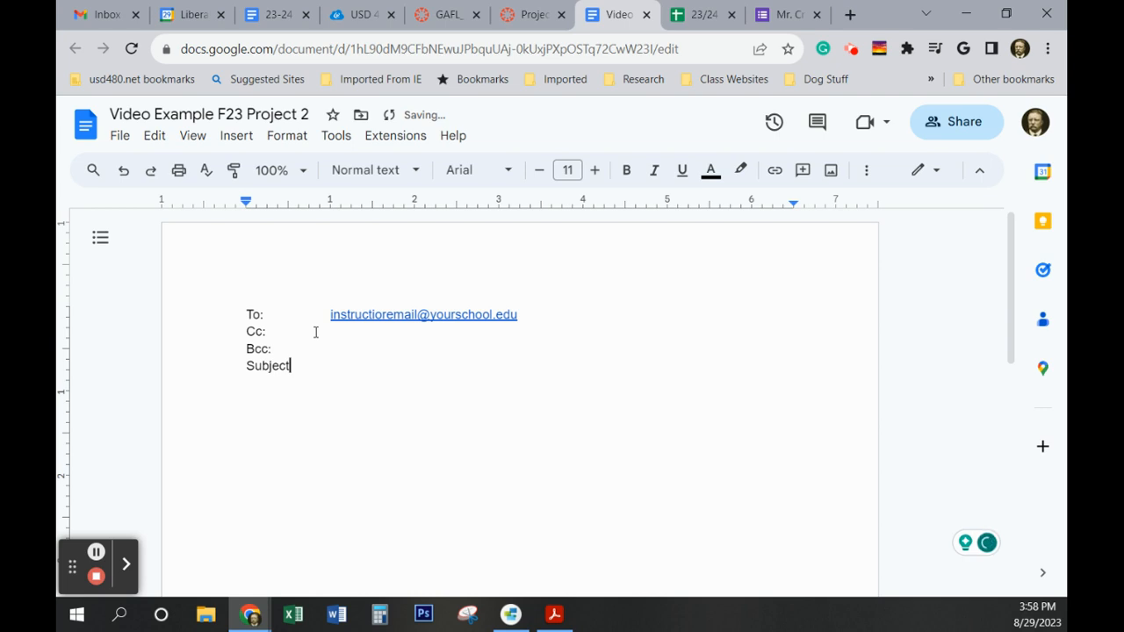
text(:)
text(Welcome to Keyb)
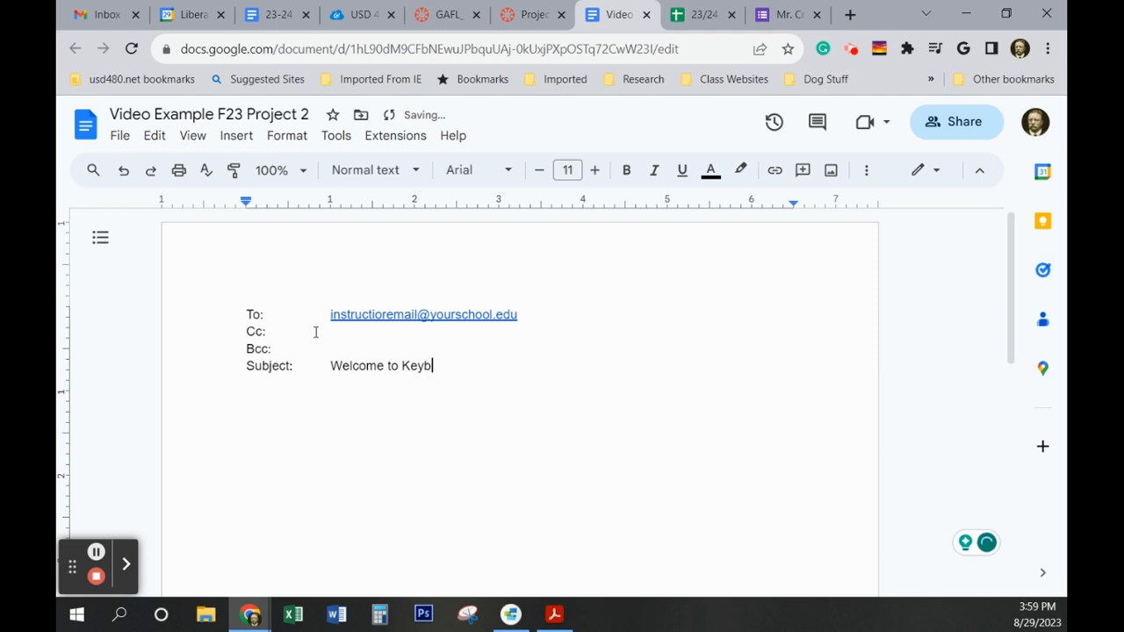
text(oarding 101!)
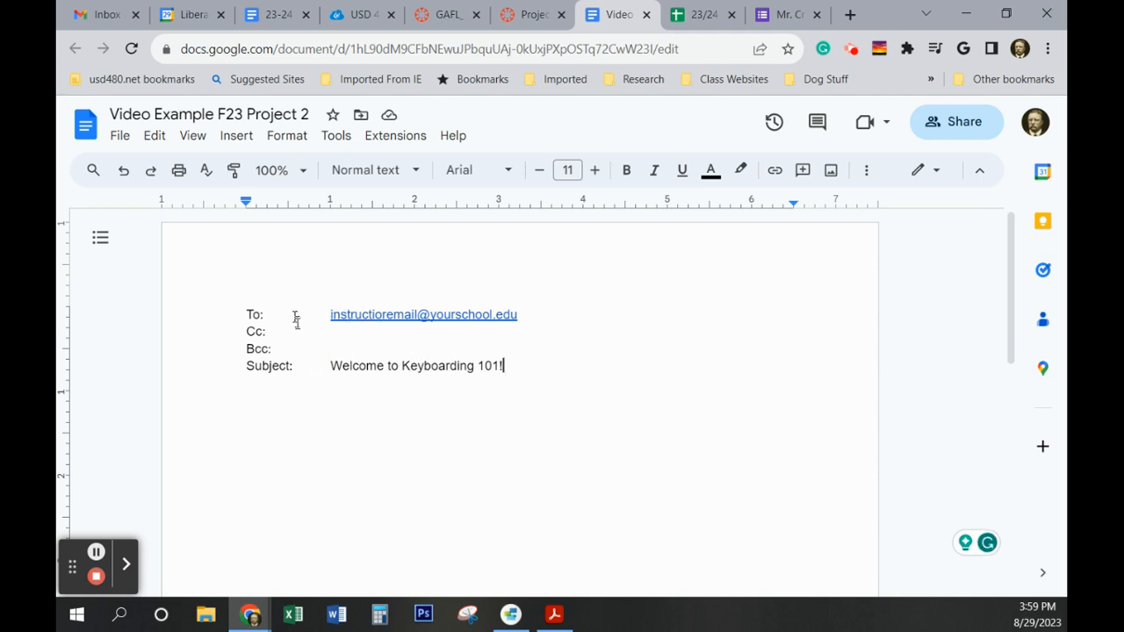
click(327, 315)
Step: Examine the Cc and Bcc recipient options in a new Gmail message and discard the message
click(104, 19)
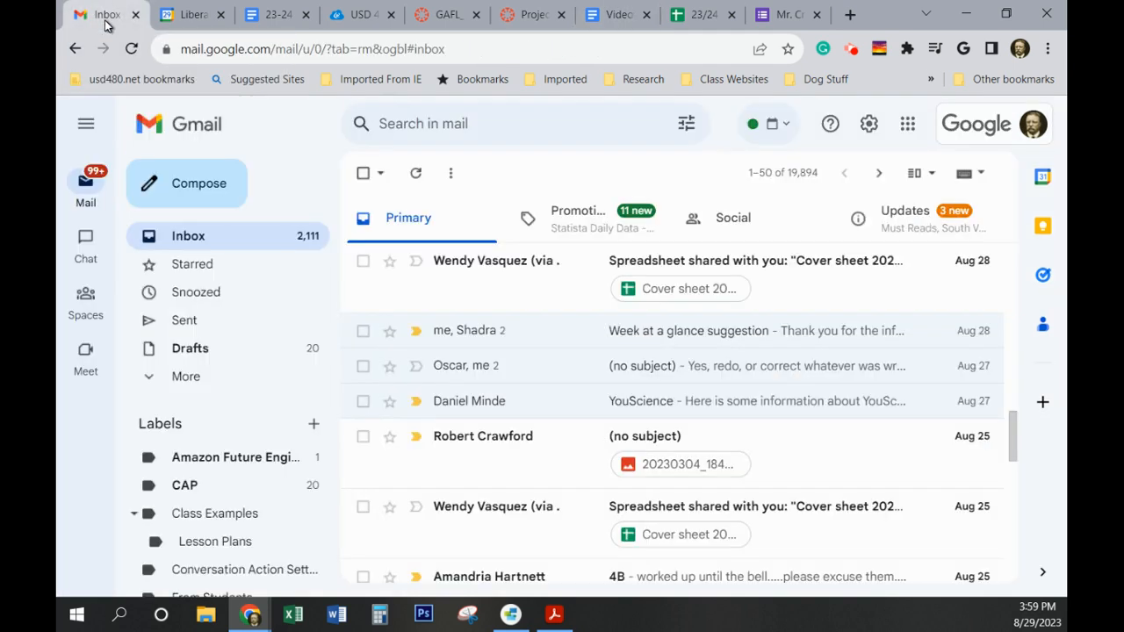
click(193, 192)
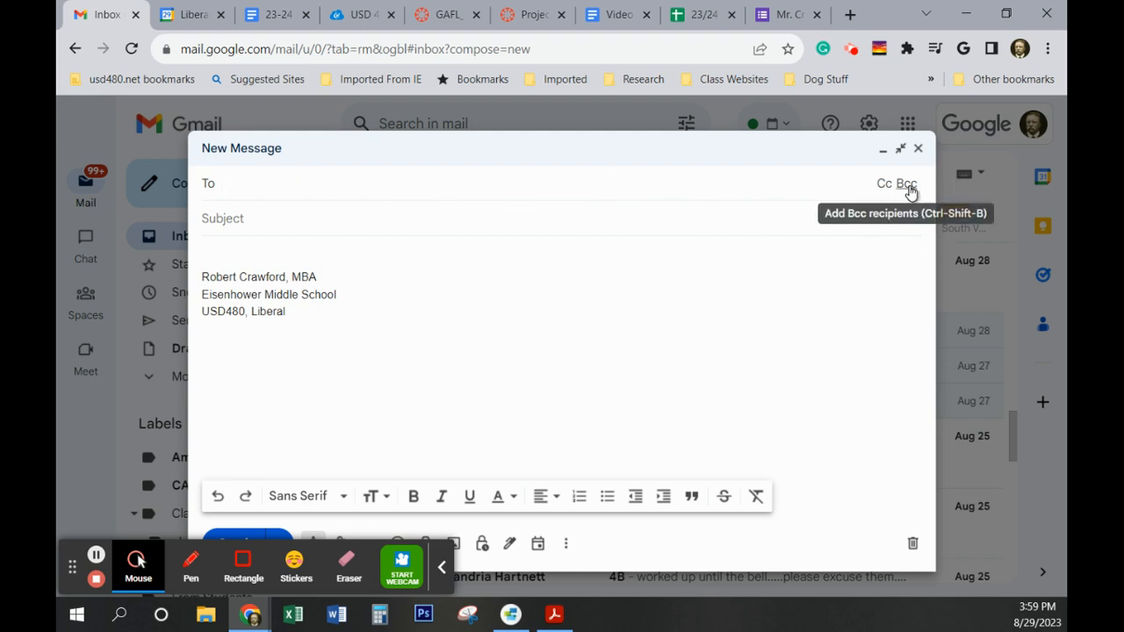
key(ctrl)
key(ctrl)
key(ctrl)
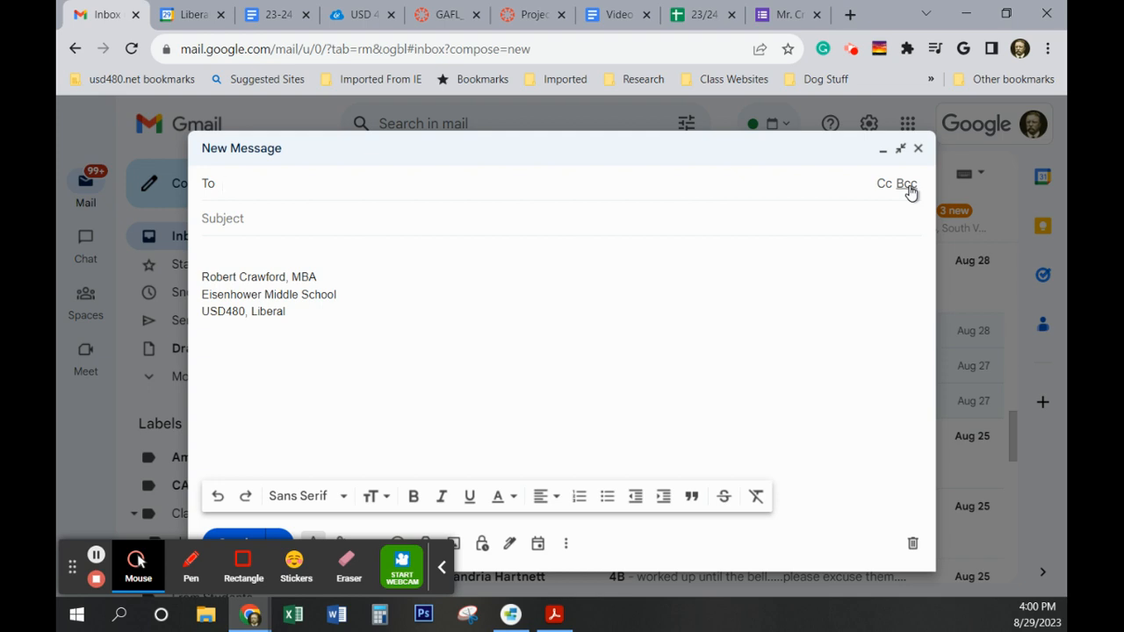
click(908, 187)
click(912, 545)
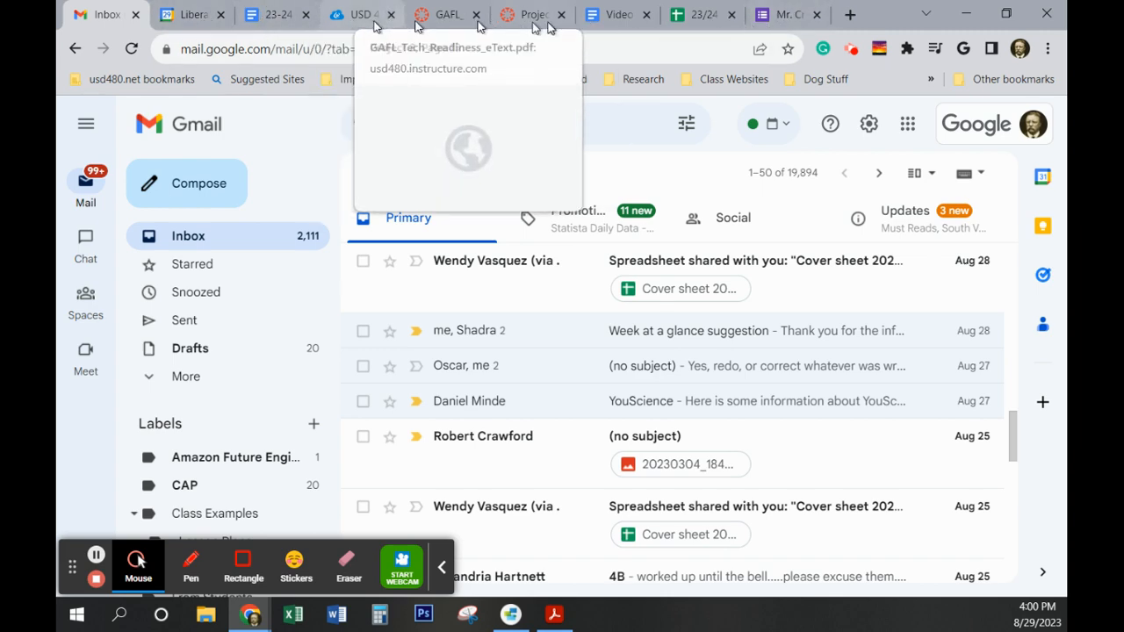
Step: Back in the Video Example F23 Project 2 document, add the greeting "Dear Incoming Students," one blank line below the subject
click(620, 15)
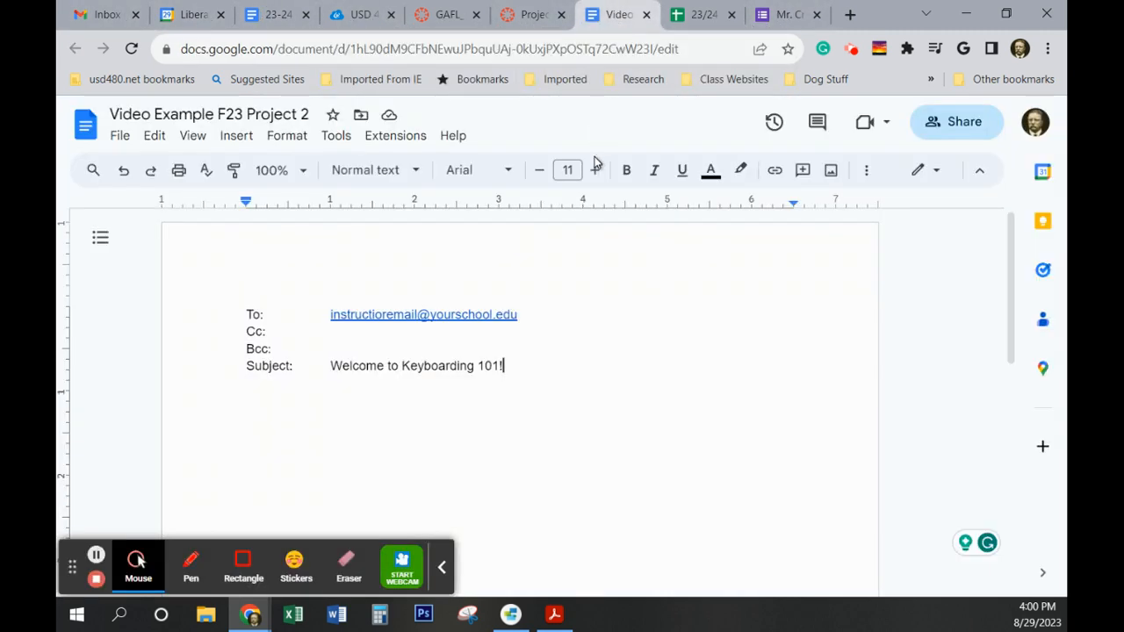
key(Return)
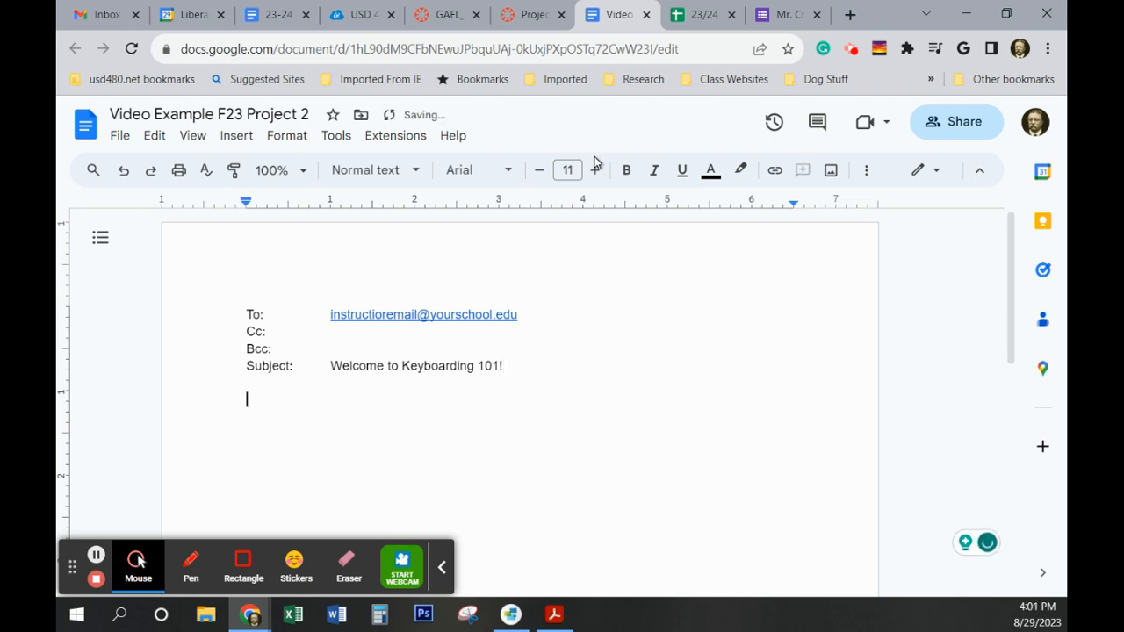
text(Dear Incoming)
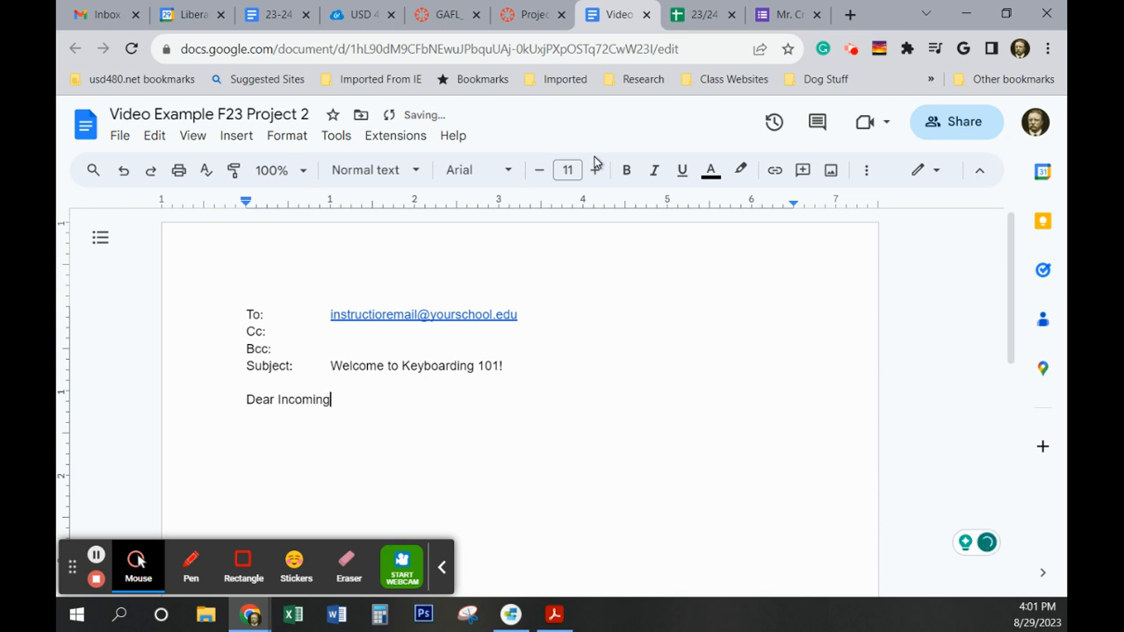
text( Students,)
key(Return)
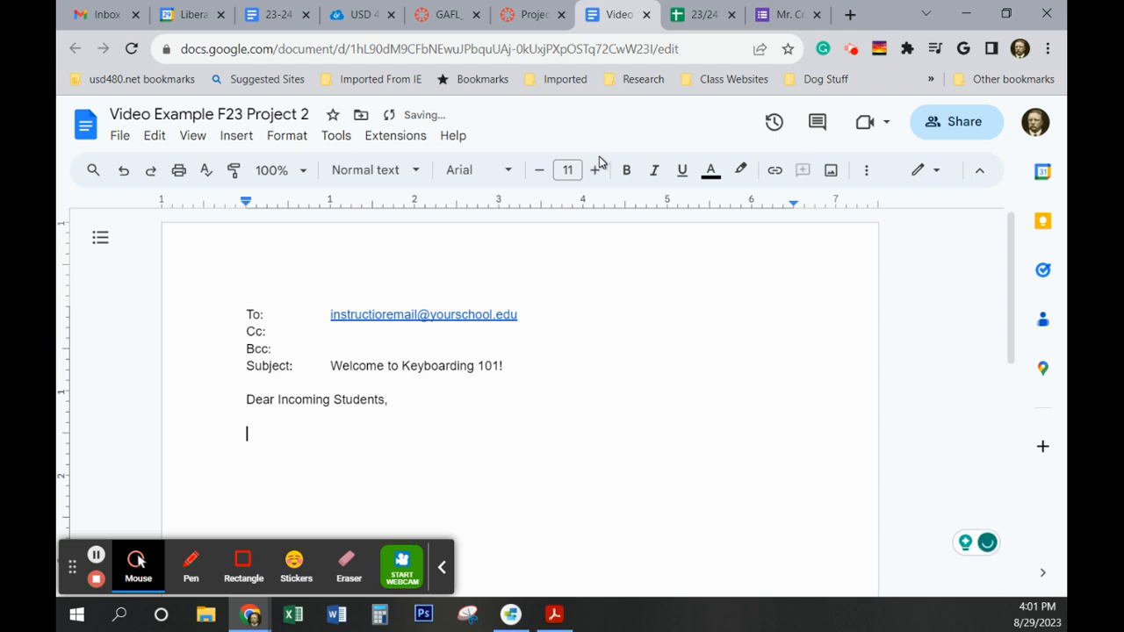
Step: Switch to the Canvas assignment and copy its three body paragraphs, from "Welcome to Keyboarding 101!" through "measure your keyboarding skills:"
click(527, 15)
scroll(699, 404, up, 4)
scroll(698, 379, up, 1)
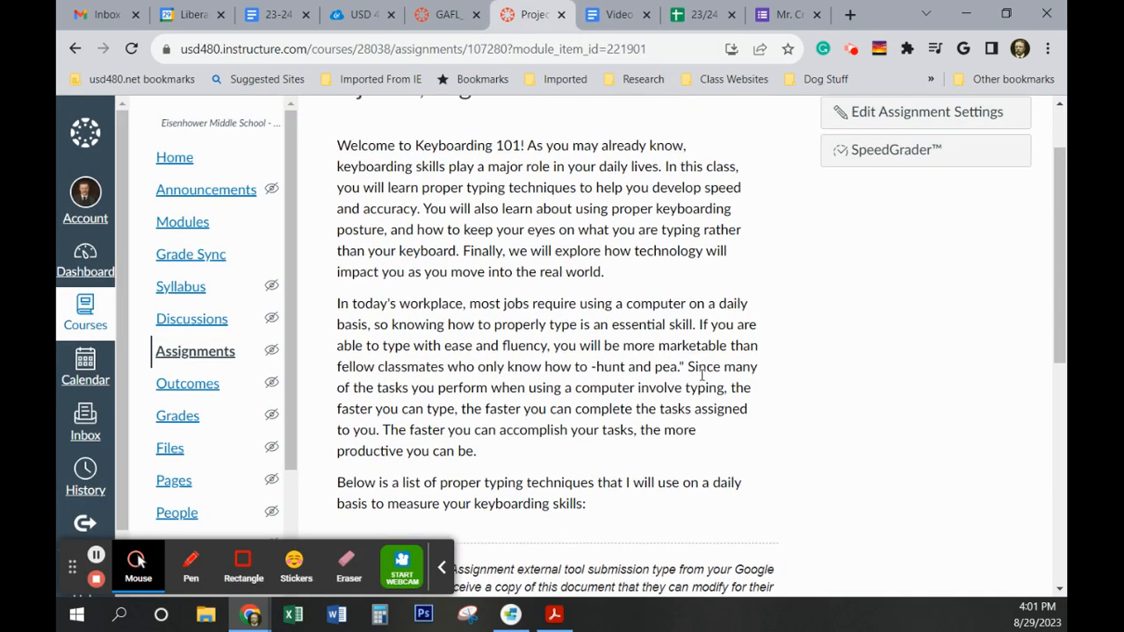
click(342, 147)
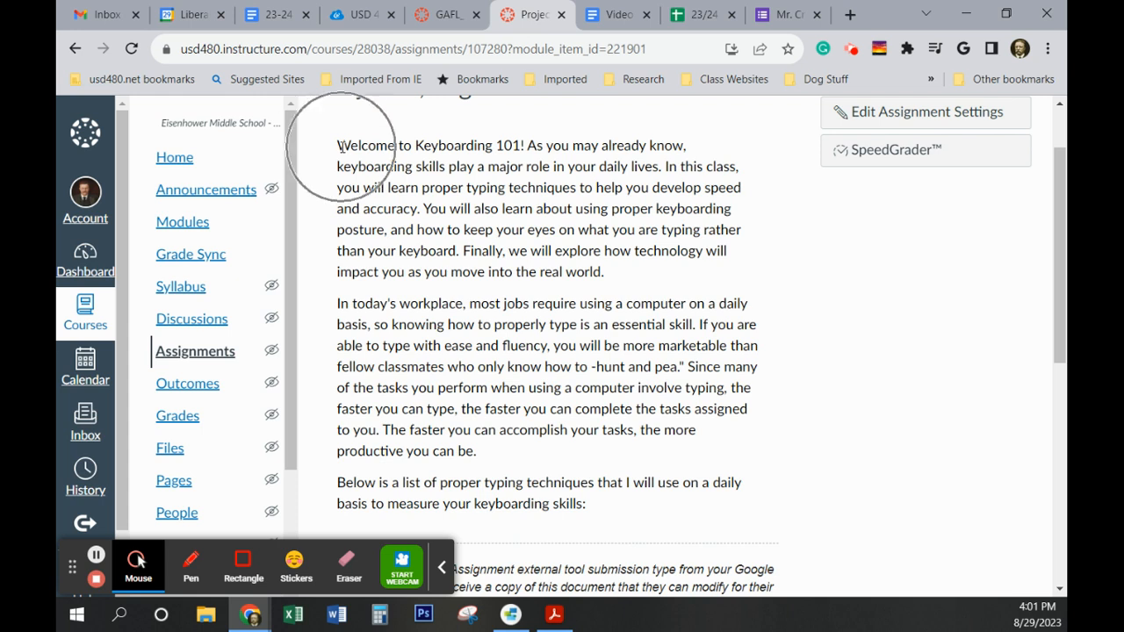
click(342, 148)
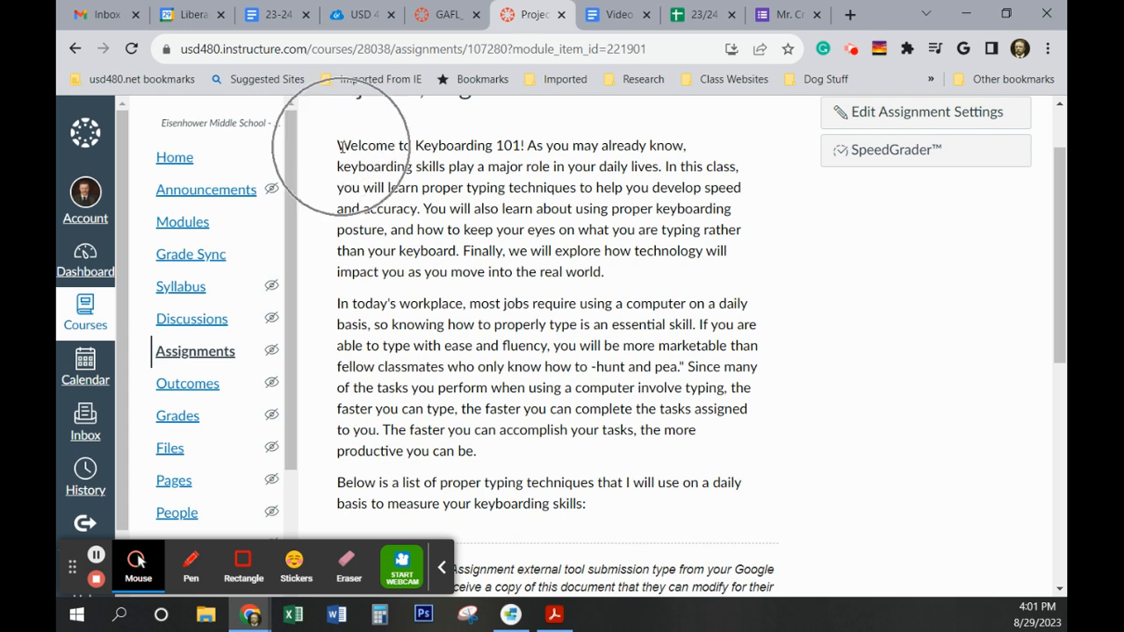
drag(342, 147, 587, 508)
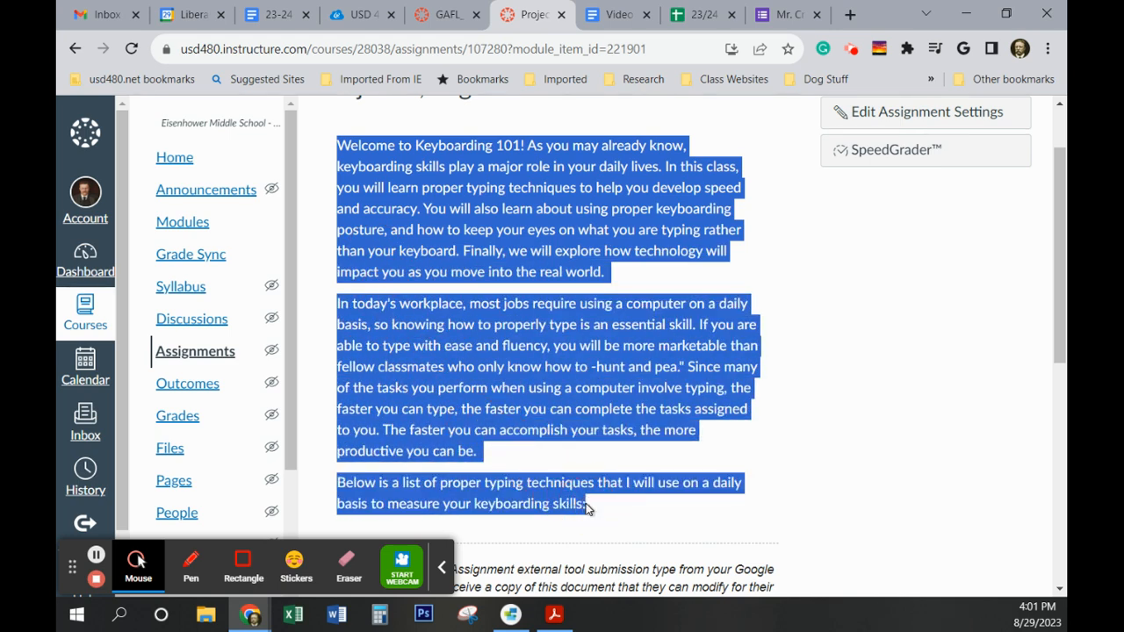
Step: Return to the Video Example F23 Project 2 document and paste the copied paragraphs below the greeting "Dear Incoming Students,"
click(620, 15)
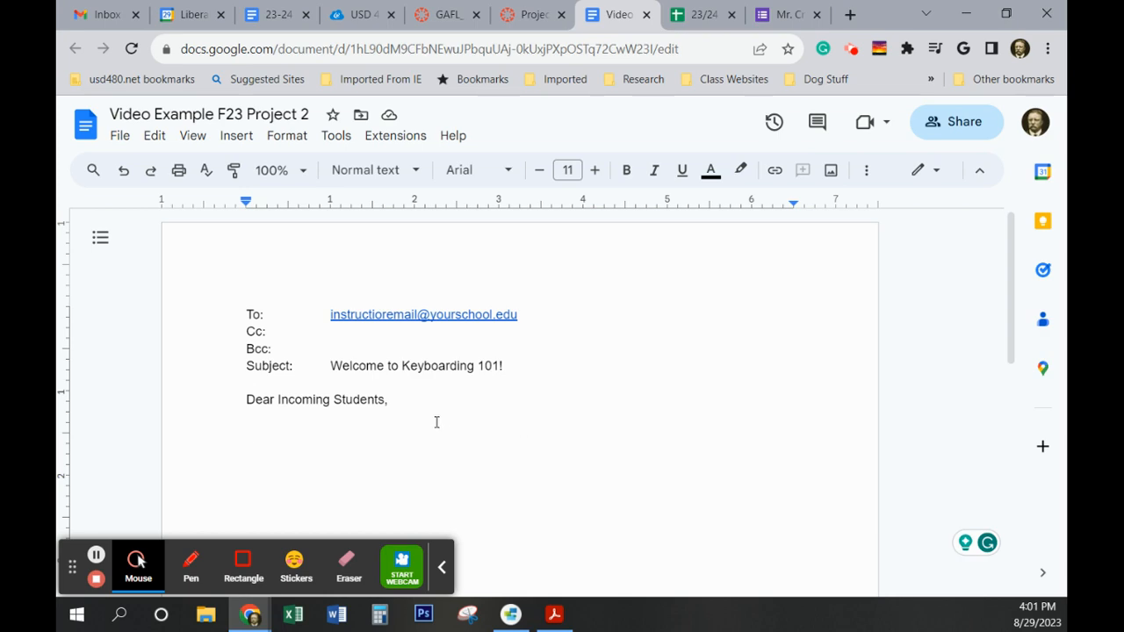
key(ctrl+v)
scroll(525, 449, up, 5)
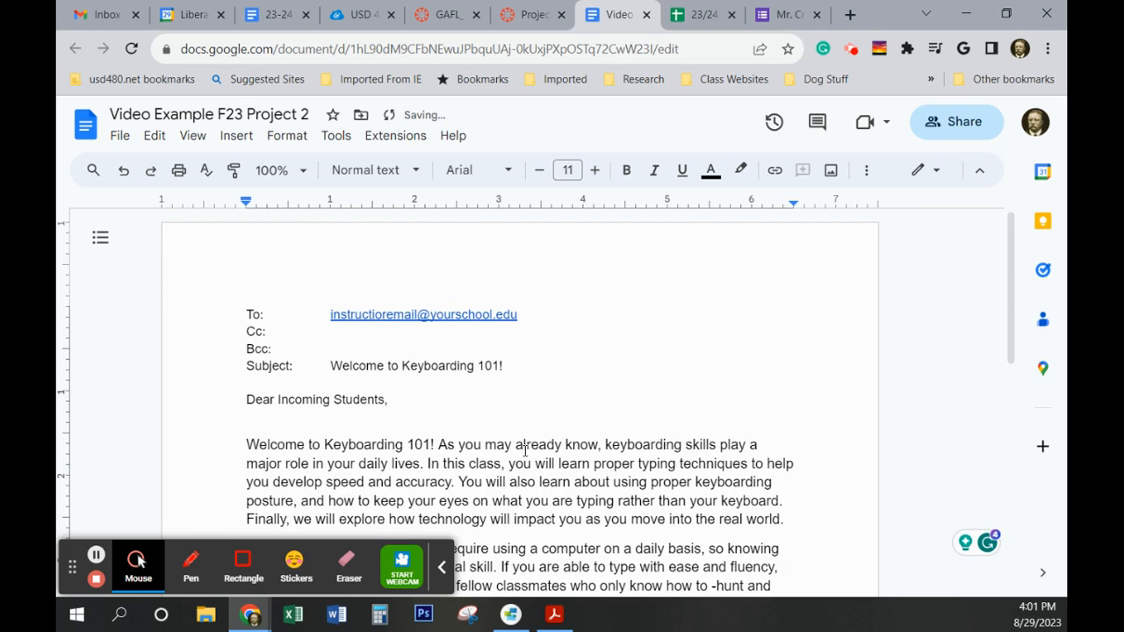
scroll(526, 450, down, 3)
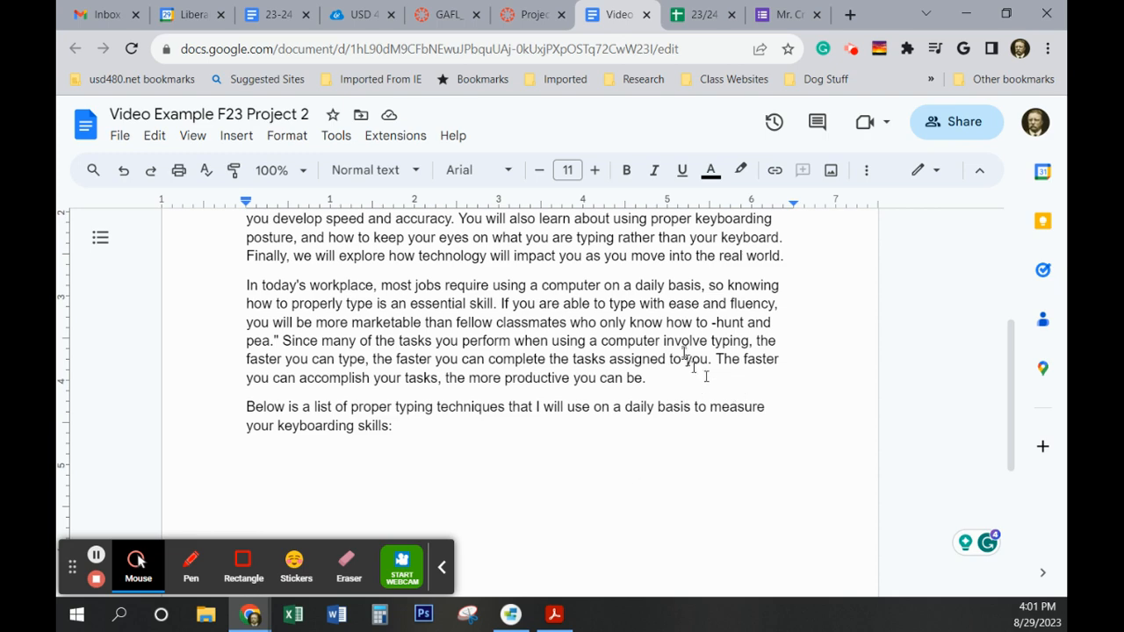
scroll(562, 350, up, 3)
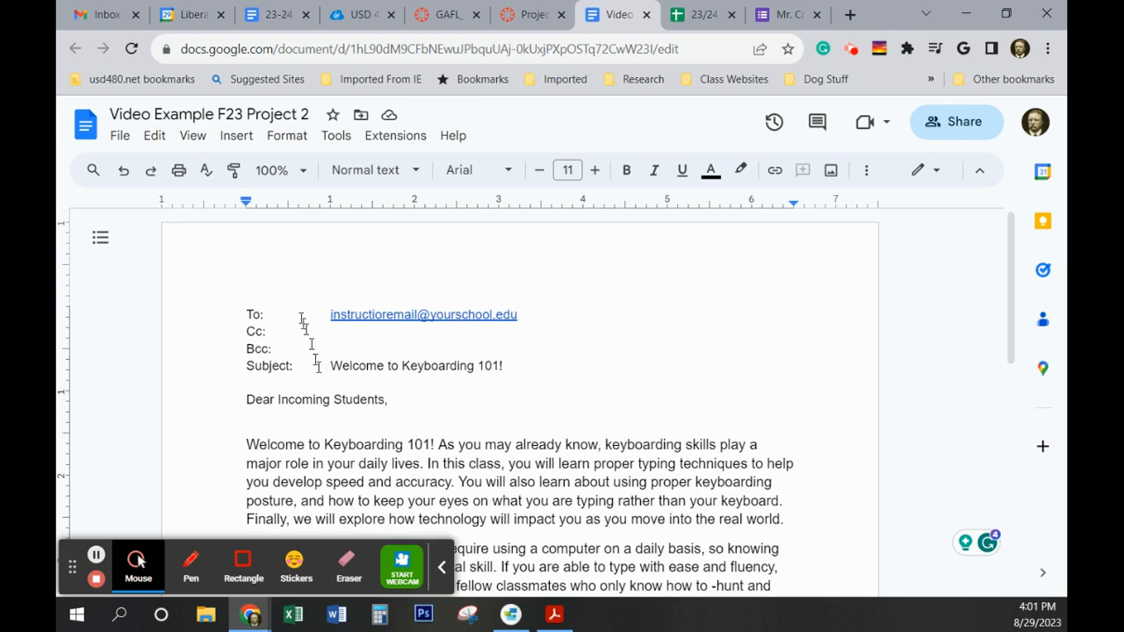
Step: Start a numbered list below the last paragraph with the item "Sit straight up and position your feet on the floor for balance."
scroll(439, 369, down, 1)
scroll(465, 453, down, 3)
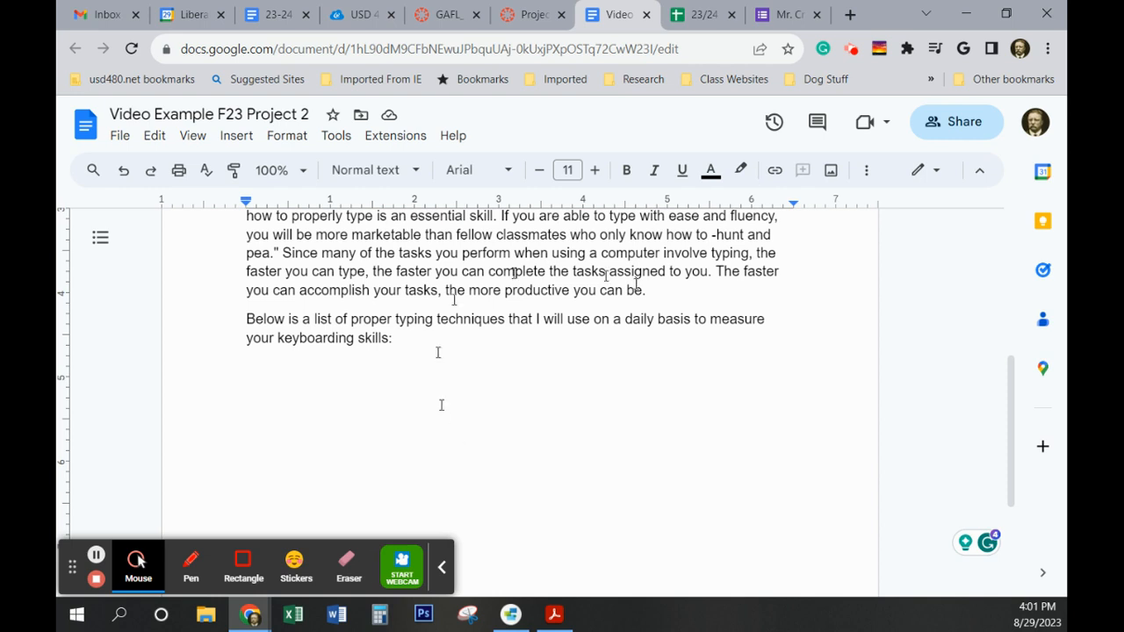
click(866, 174)
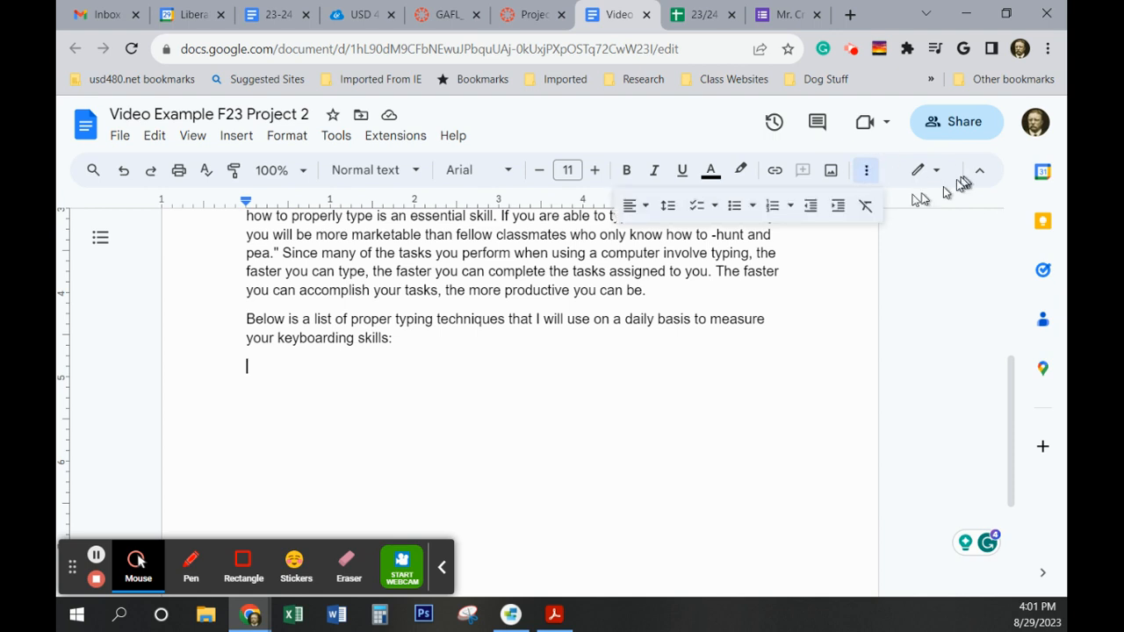
click(773, 218)
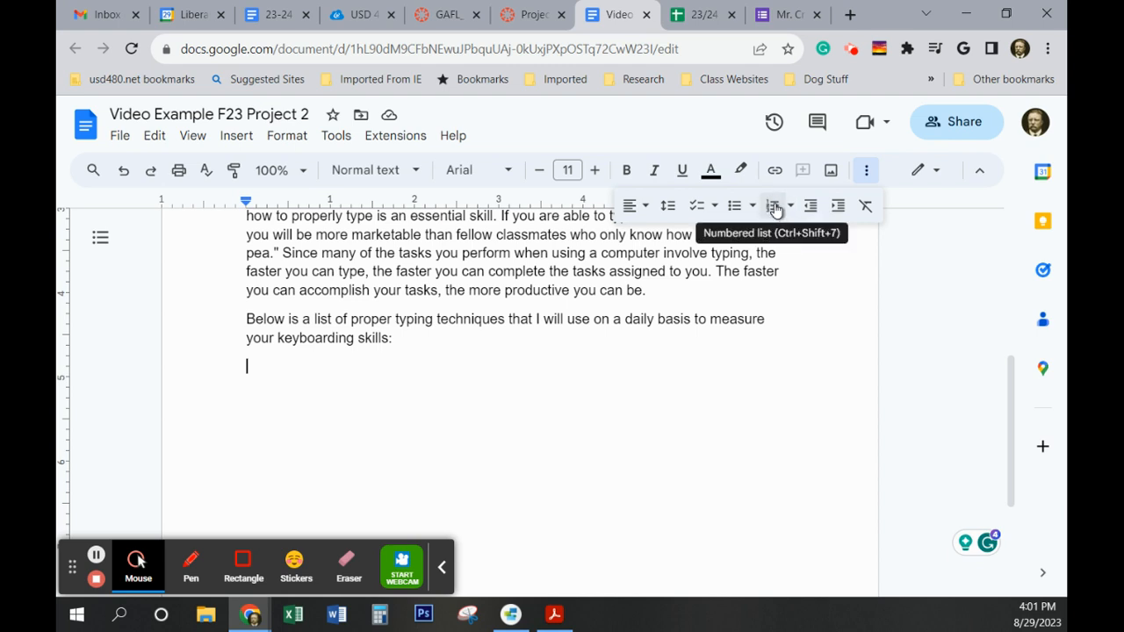
click(771, 207)
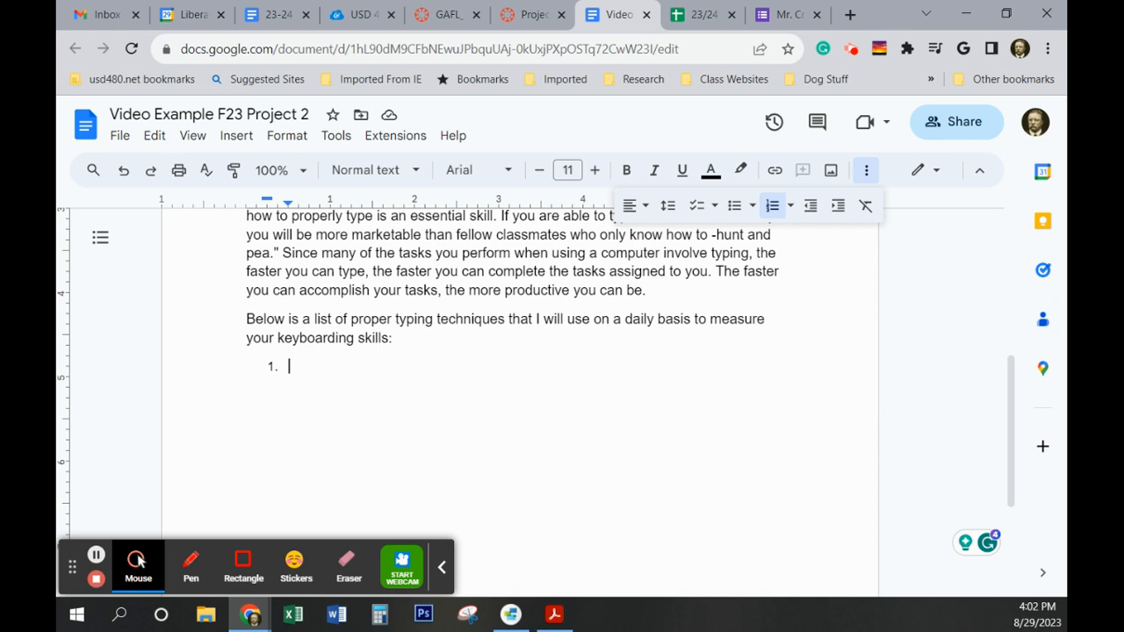
click(95, 555)
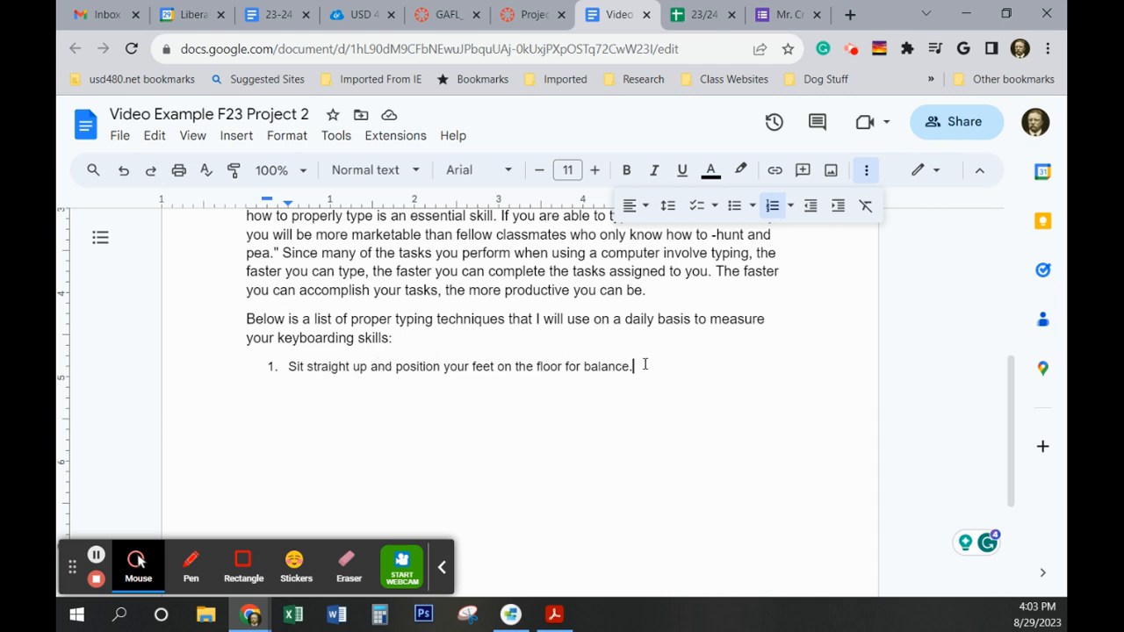
click(674, 349)
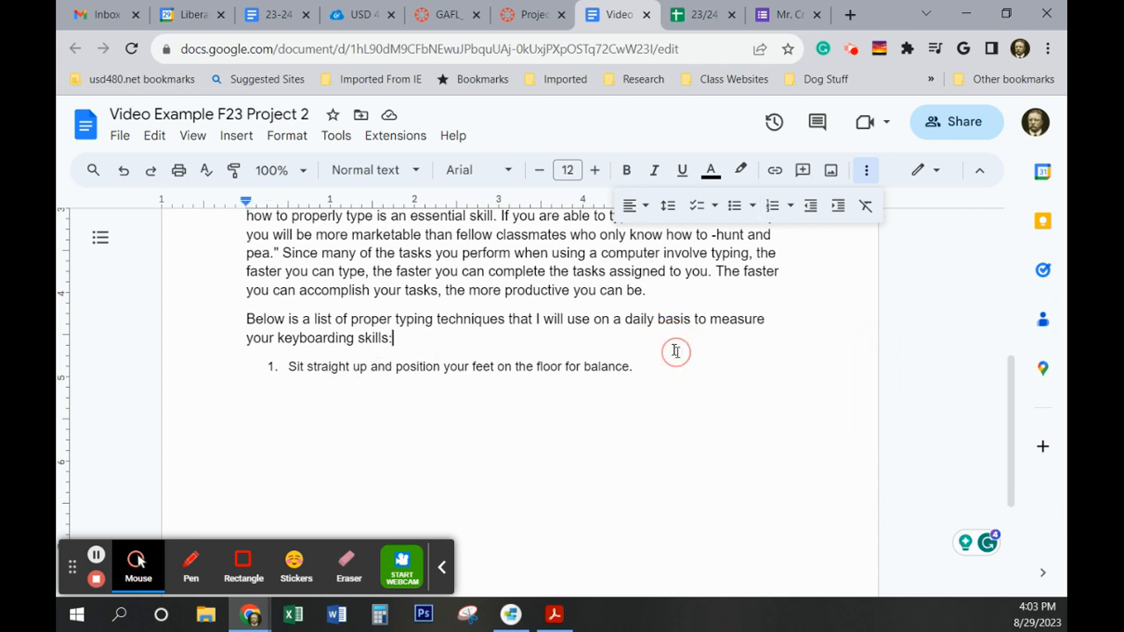
click(669, 367)
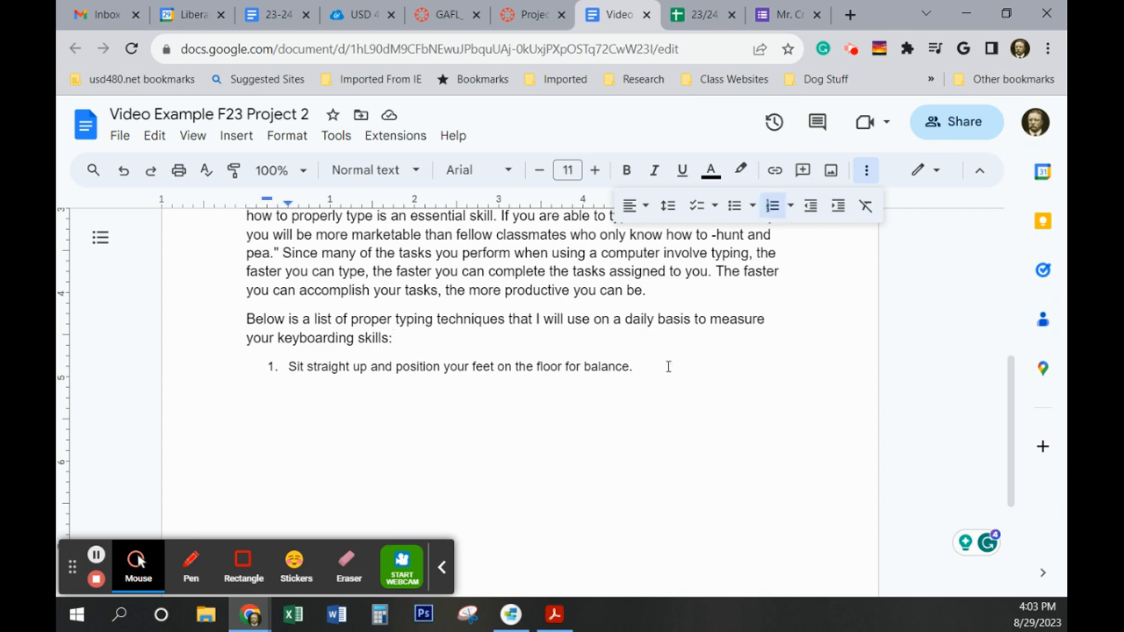
Step: Add the second list item "Center your body to the “H” key with elbows at your side." and start a third item
key(Return)
text(Center )
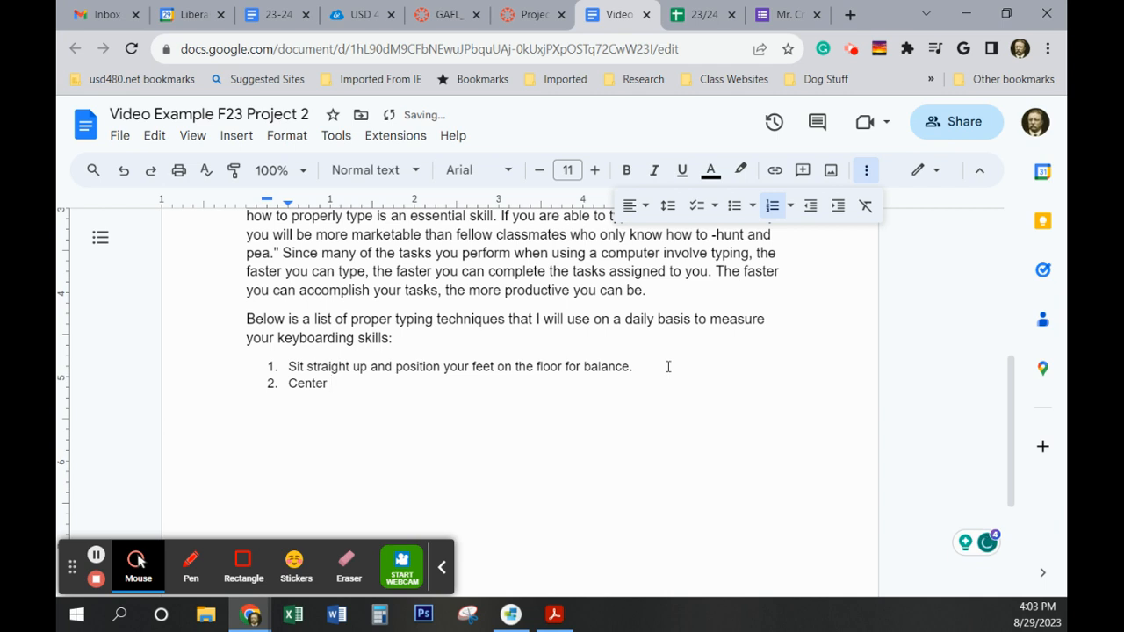
text(your body to th)
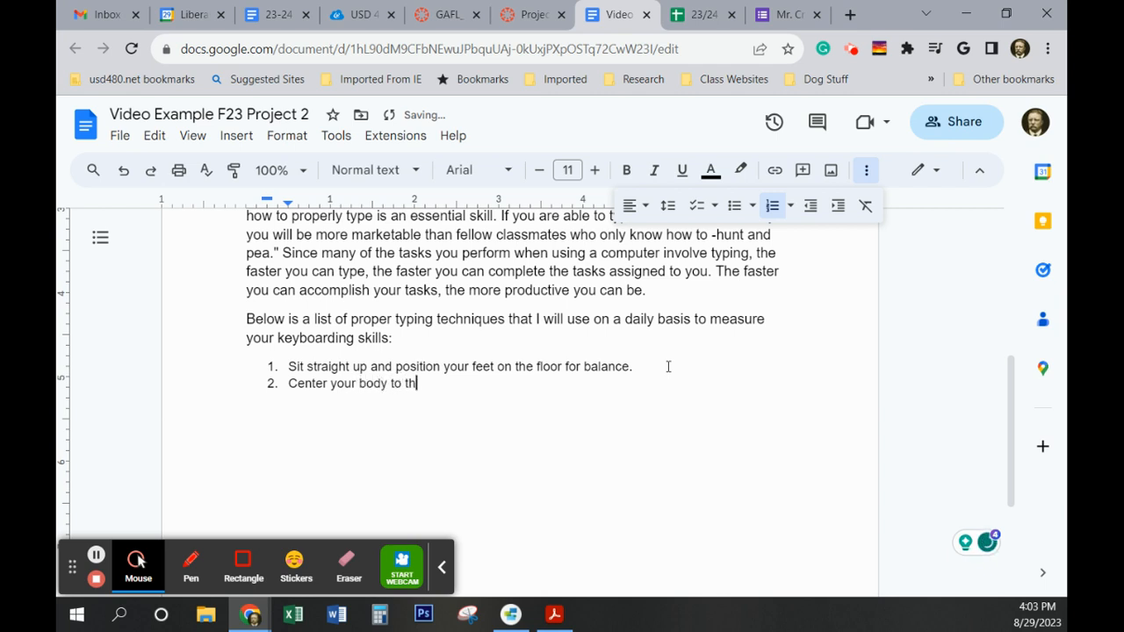
text(e "H")
text( key)
text( with )
text(elbo)
text(ws )
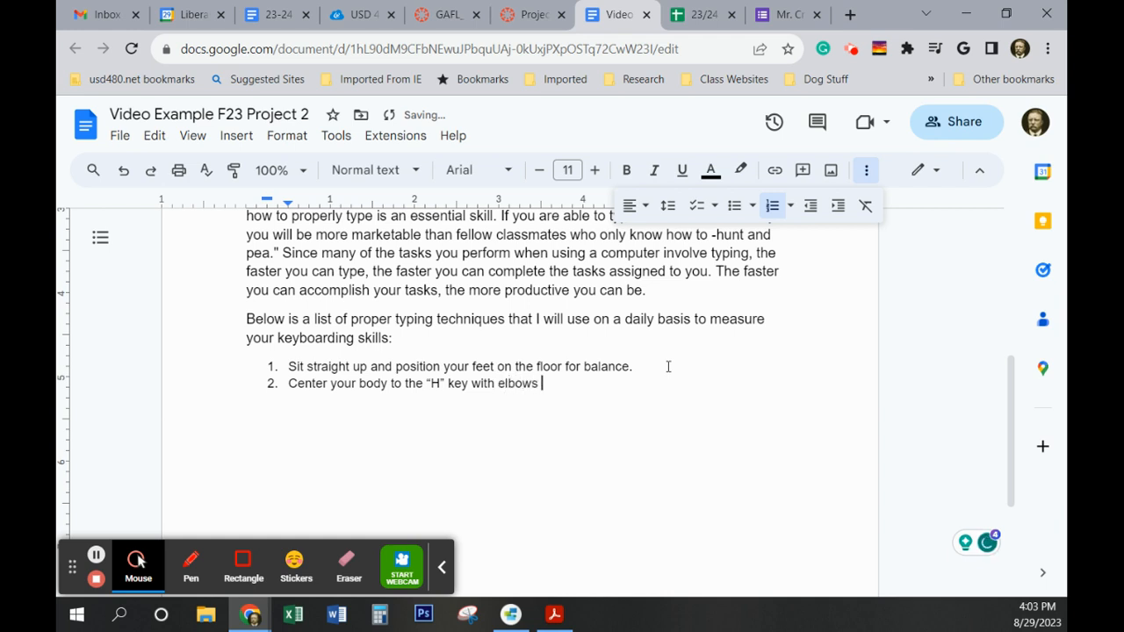
text(at your side.)
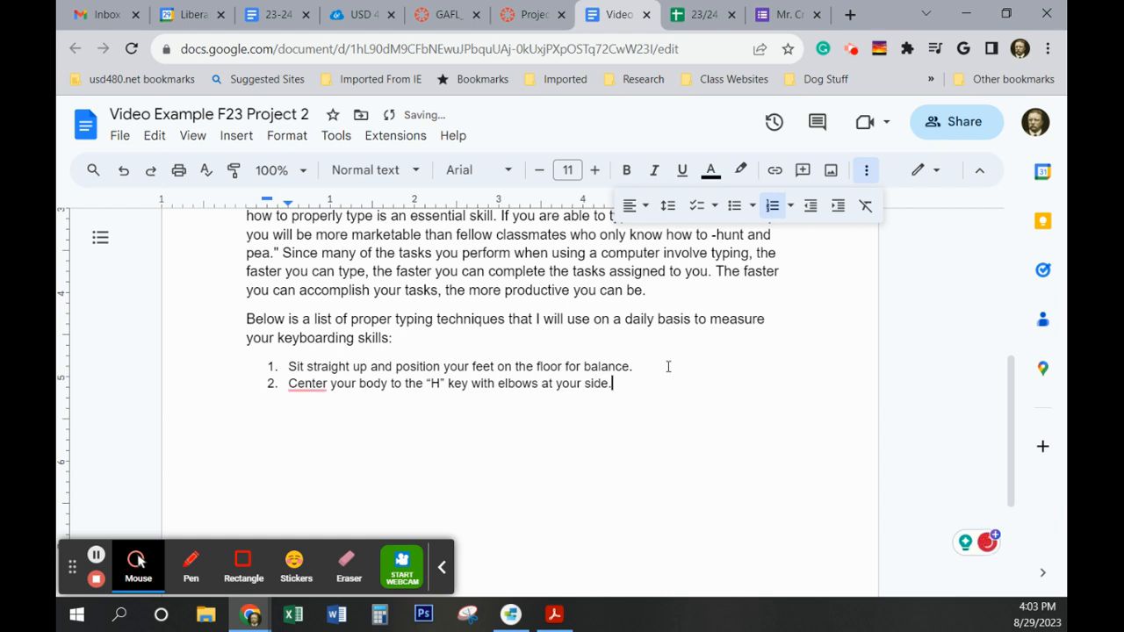
key(Return)
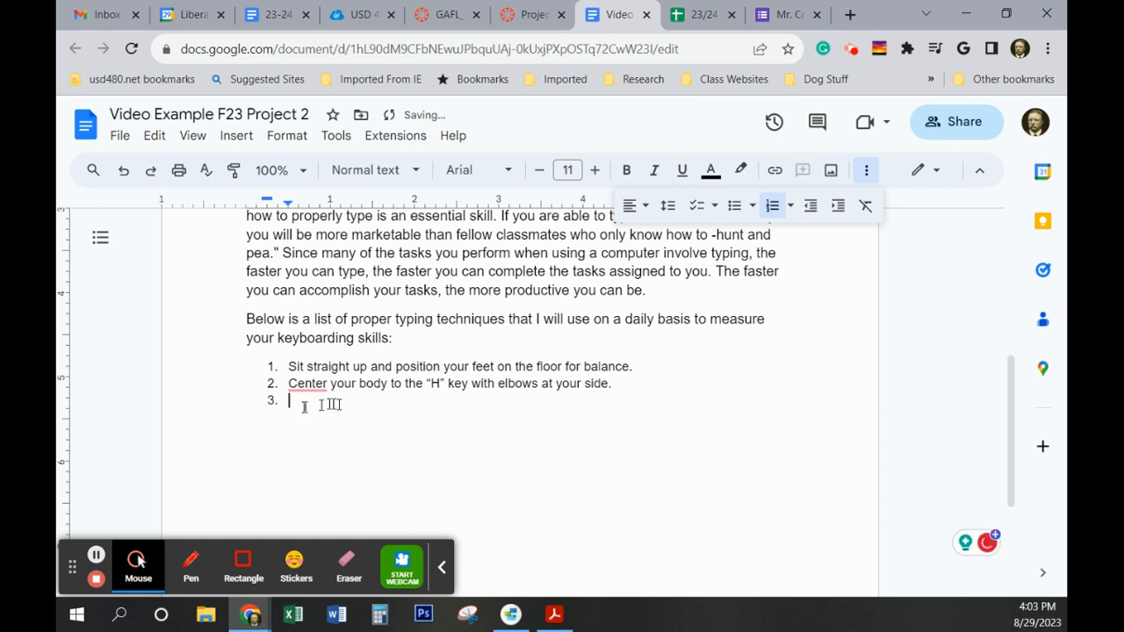
Step: Replace "Center" in the second list item with the suggested spelling "Centre"
mouse_move(308, 387)
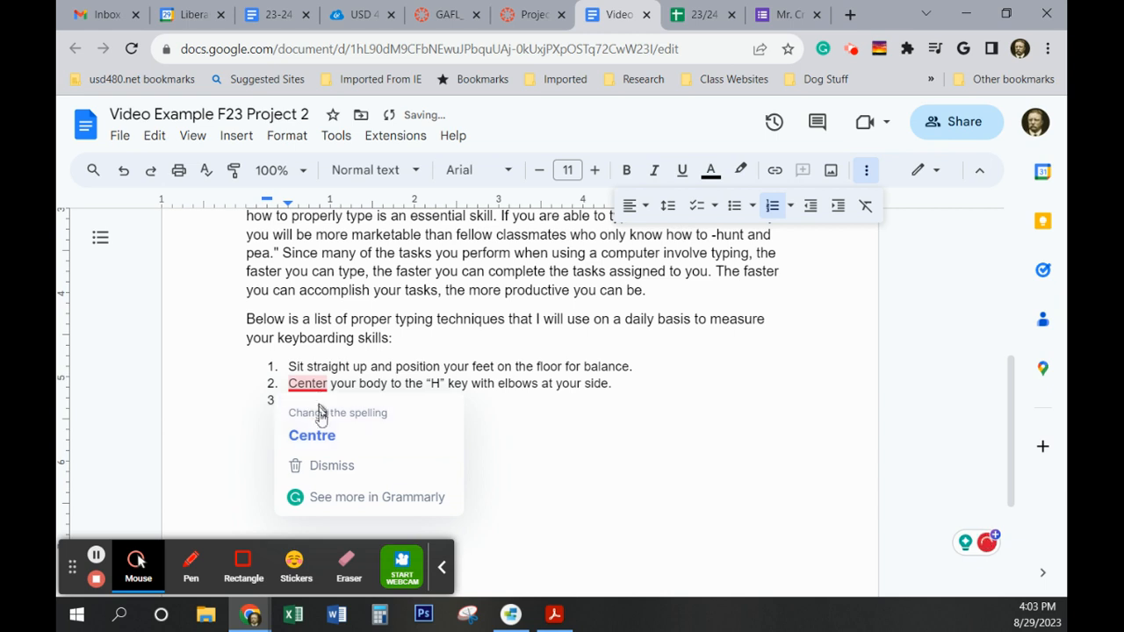
click(325, 435)
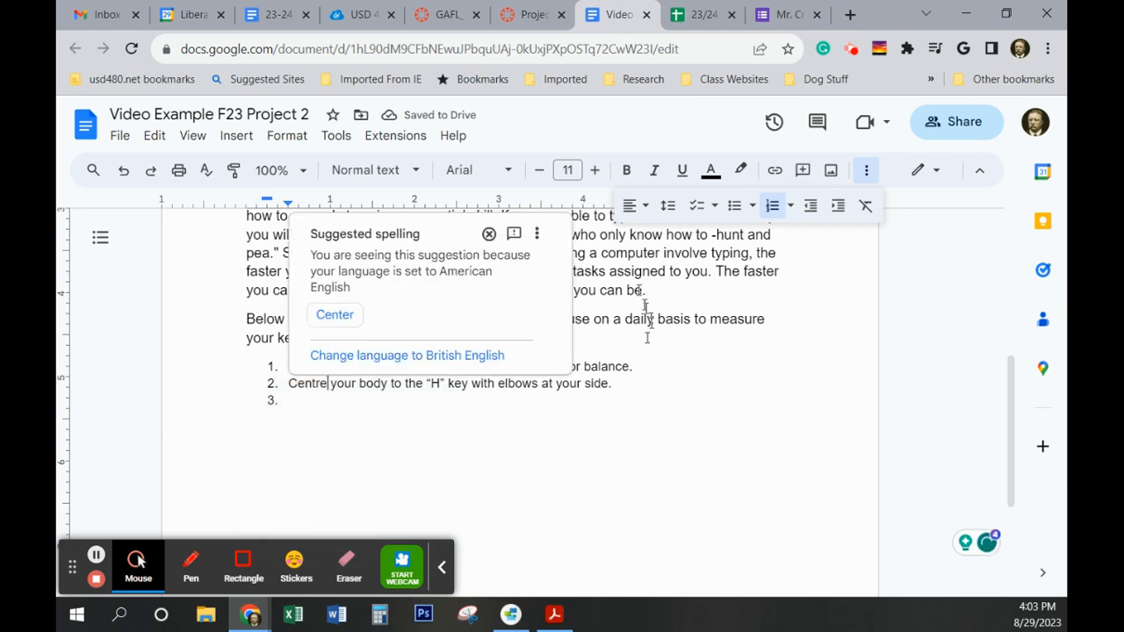
click(748, 489)
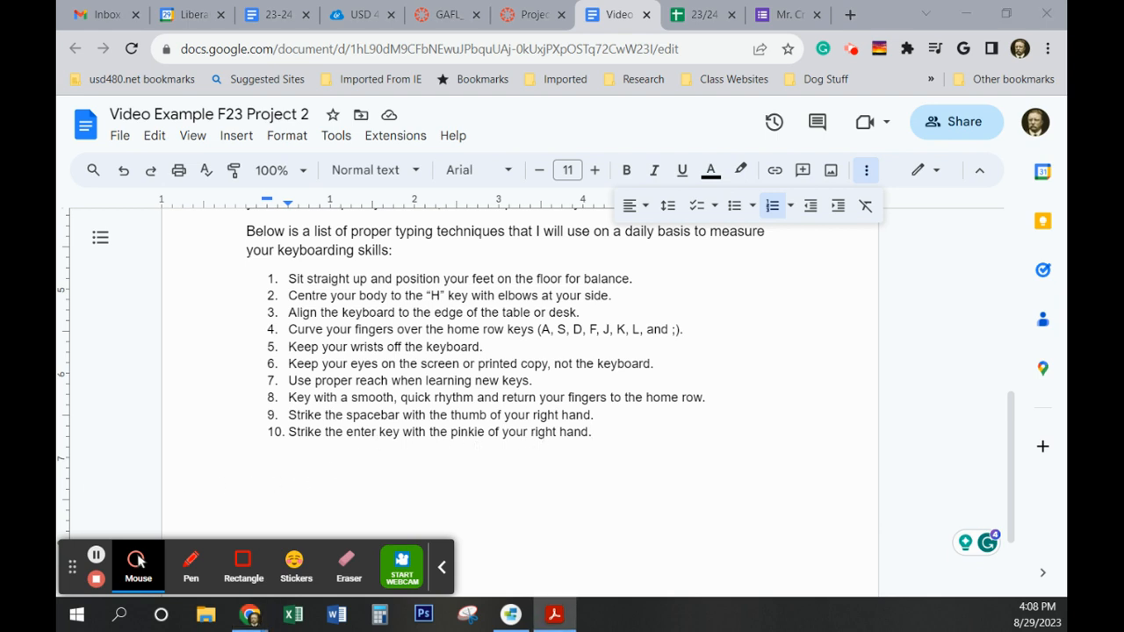
Step: End the numbered list after item 10 and add the line "I look forward to working with you throughout this course!" below a blank line
double_click(607, 437)
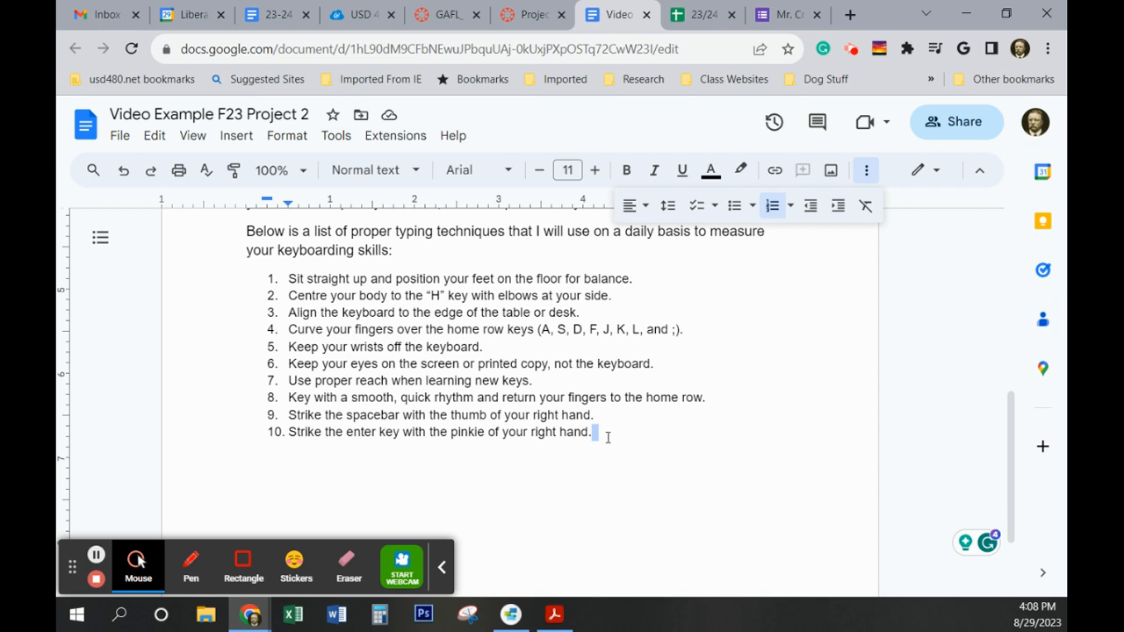
click(607, 437)
key(Return)
key(Return)
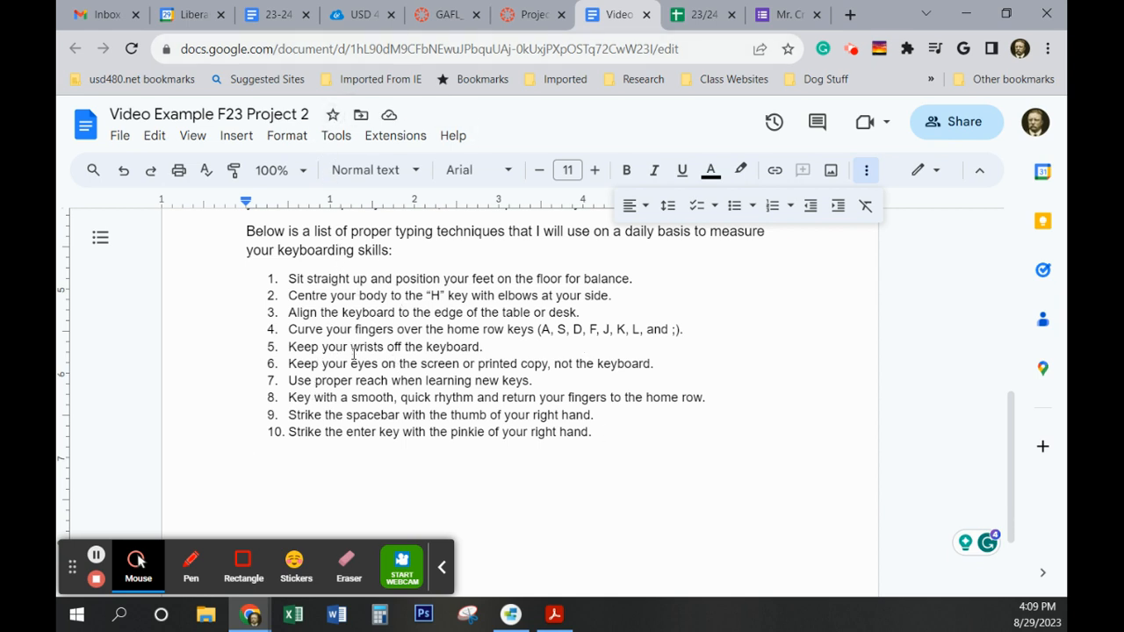
key(Return)
text(I lo)
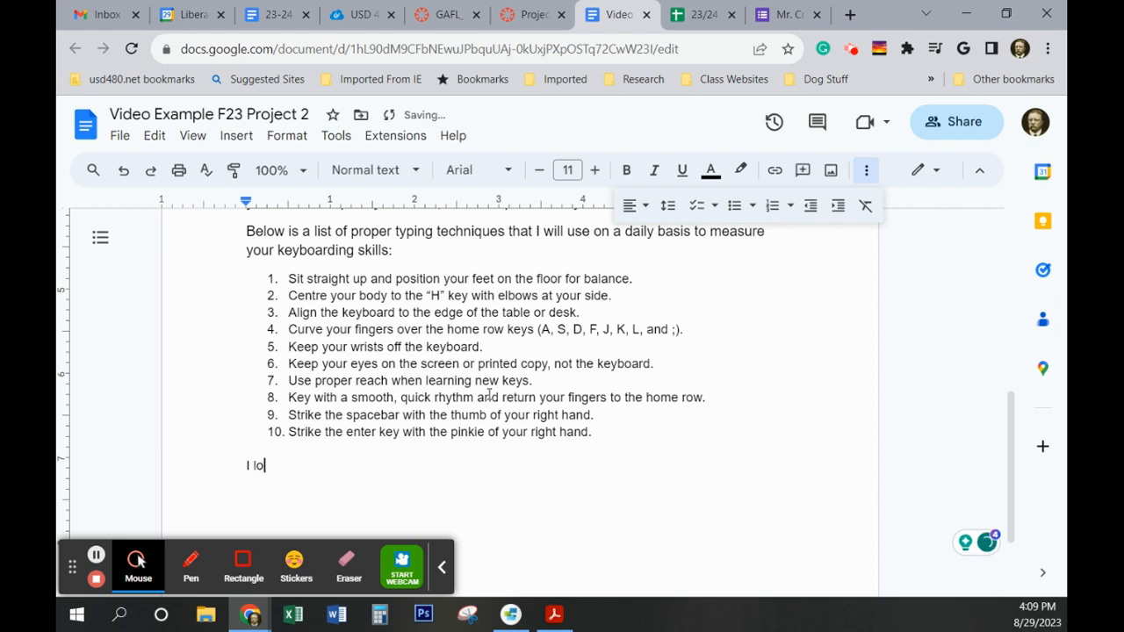
text(ok forwa)
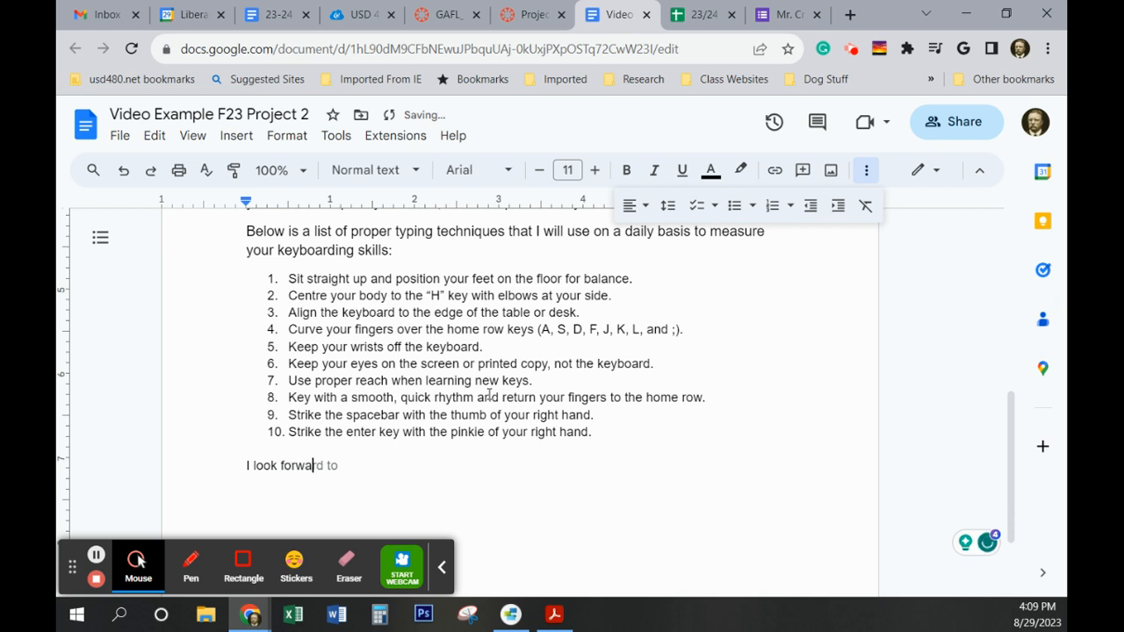
text(rd to w)
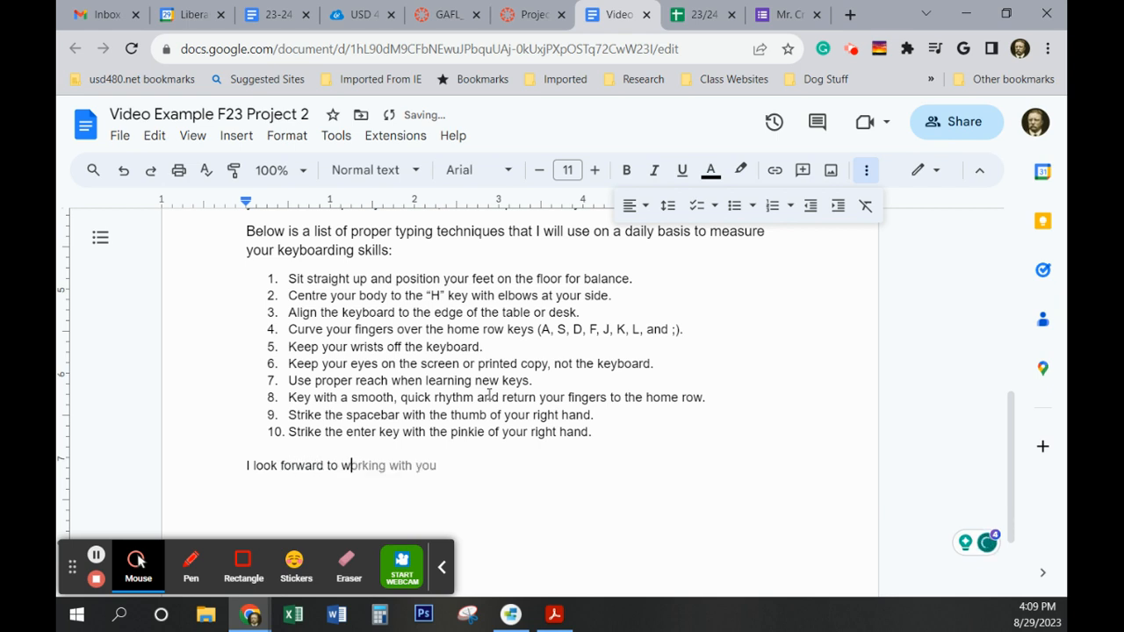
text(orking with you through)
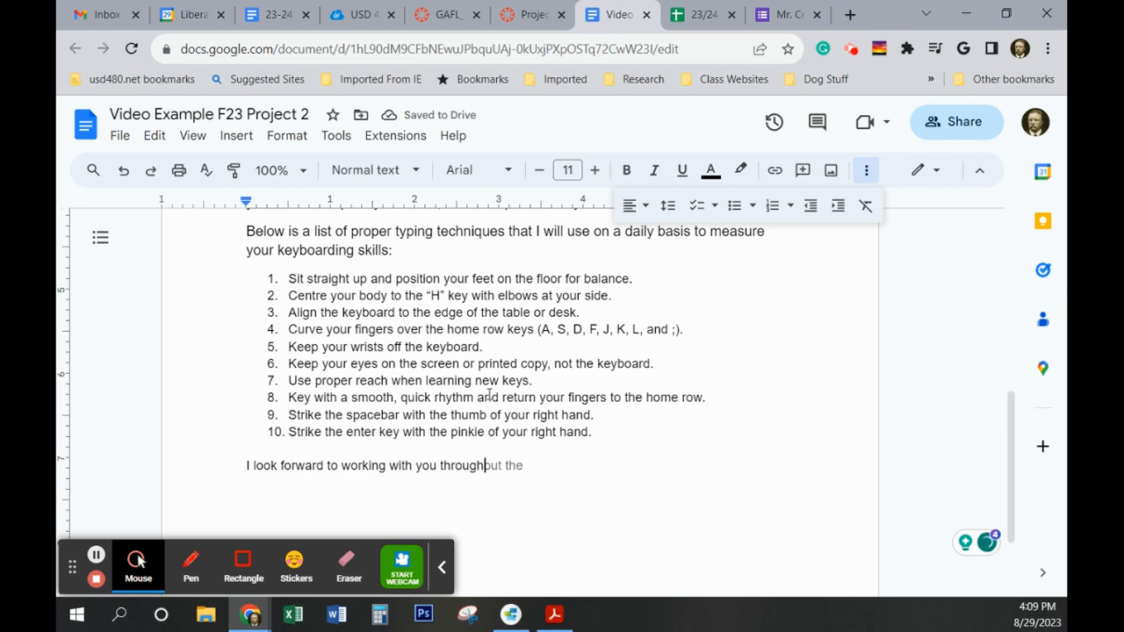
text(out th)
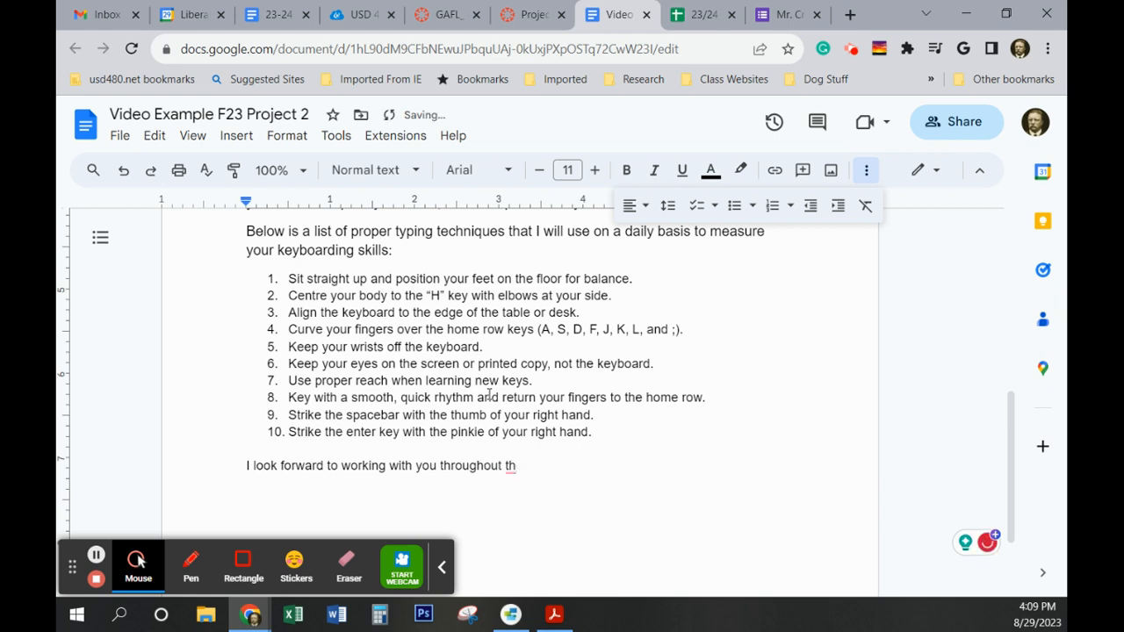
text(is course)
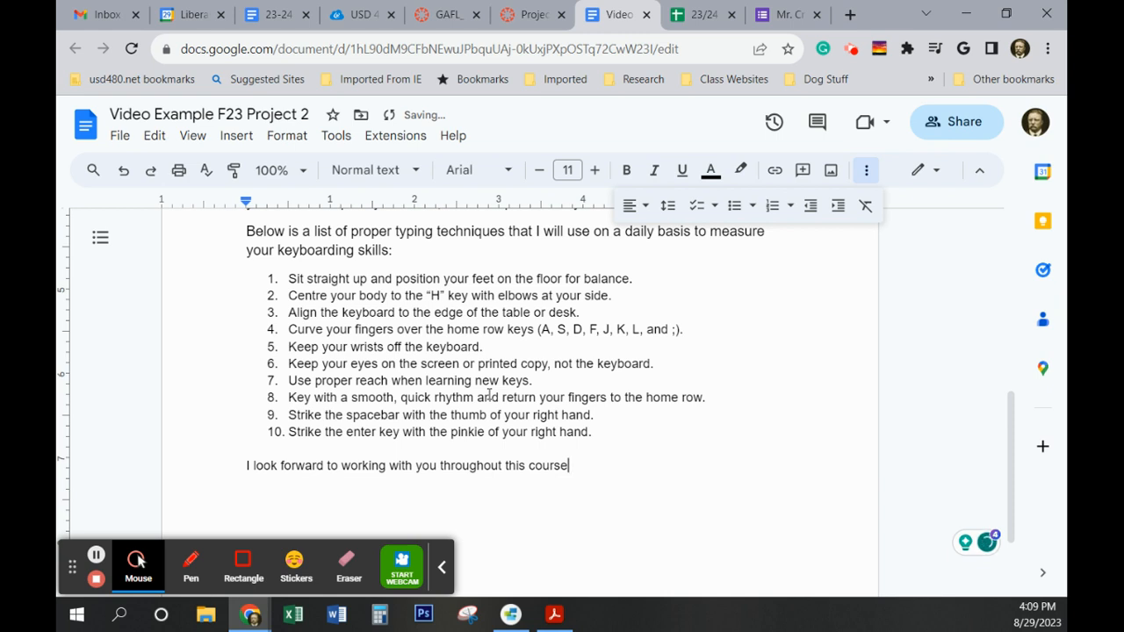
text(!)
Step: Add the closing "Sincerely," and the sender's name below it, each preceded by a blank line
key(Return)
key(Return)
text(Sincerely,)
key(Return)
key(Return)
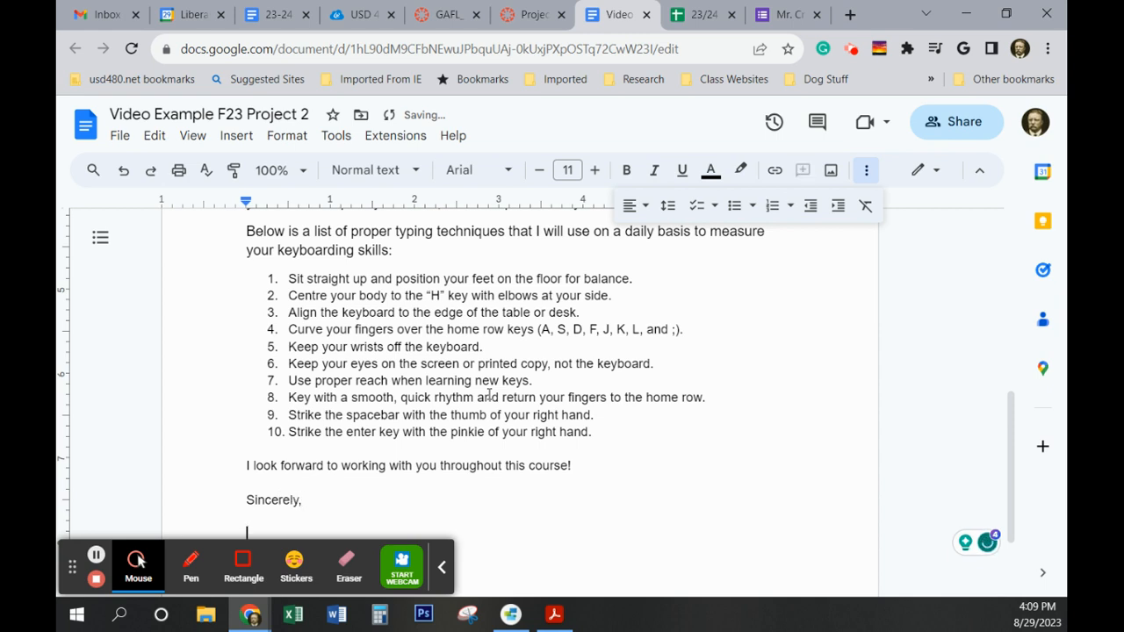
text(Mr. Stevens)
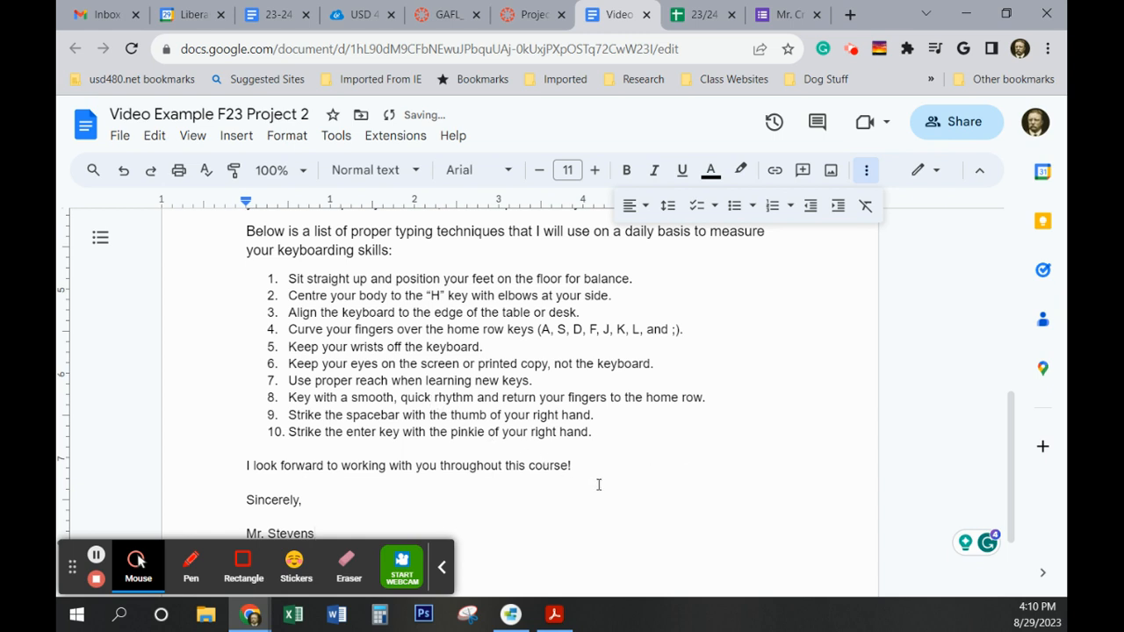
Step: Set the font of the entire document to Times New Roman
key(ctrl+a)
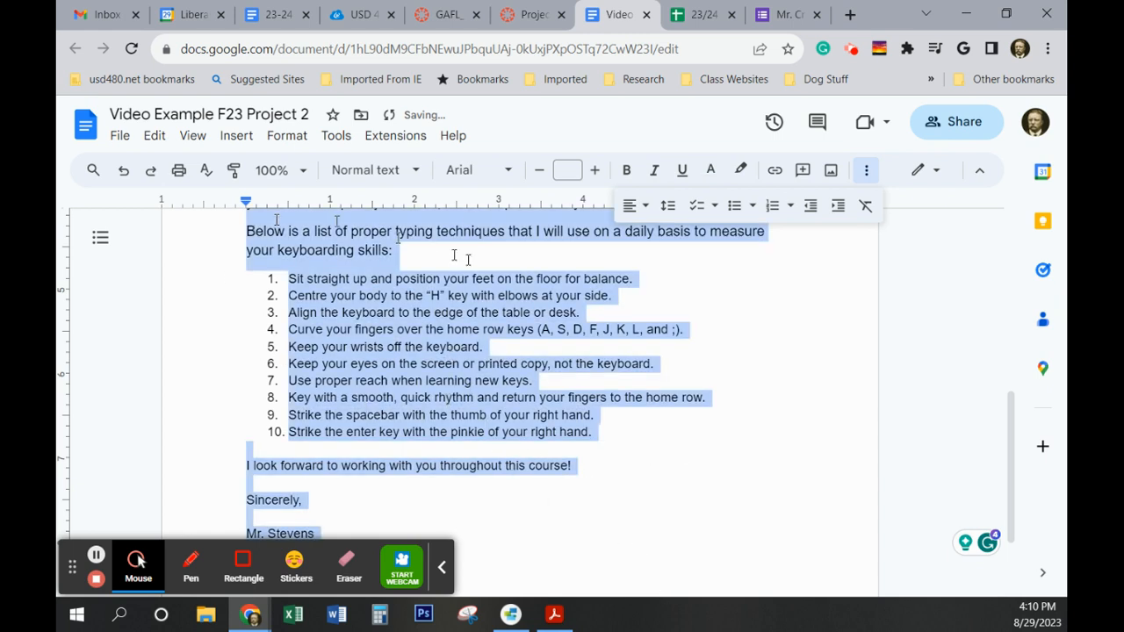
click(506, 175)
click(506, 274)
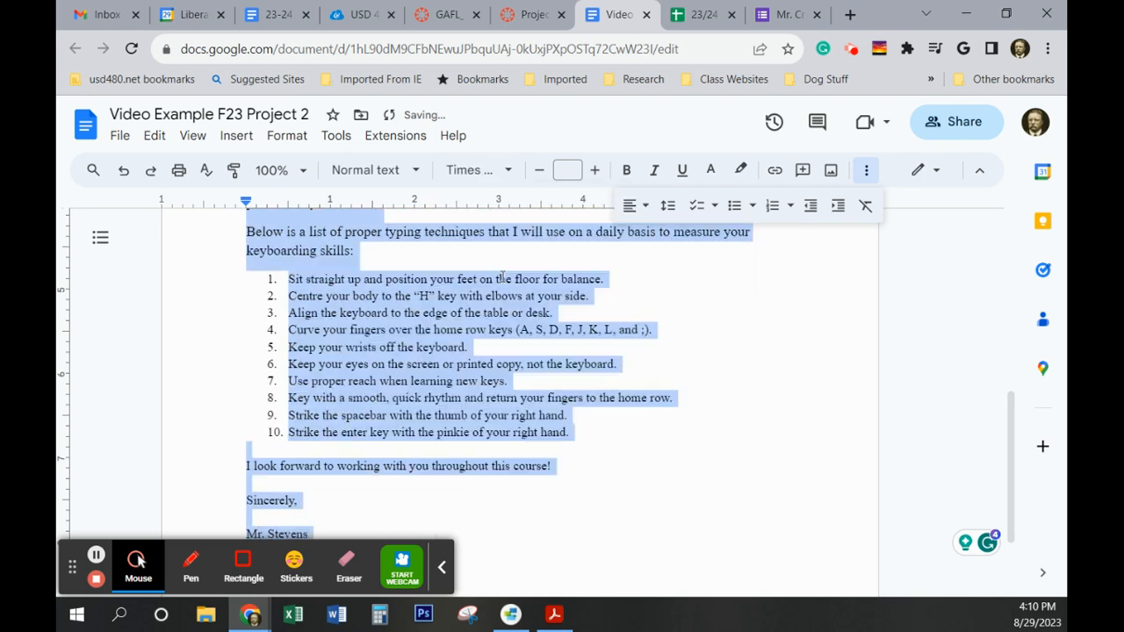
Step: Set the font size of the entire document to 12
click(567, 170)
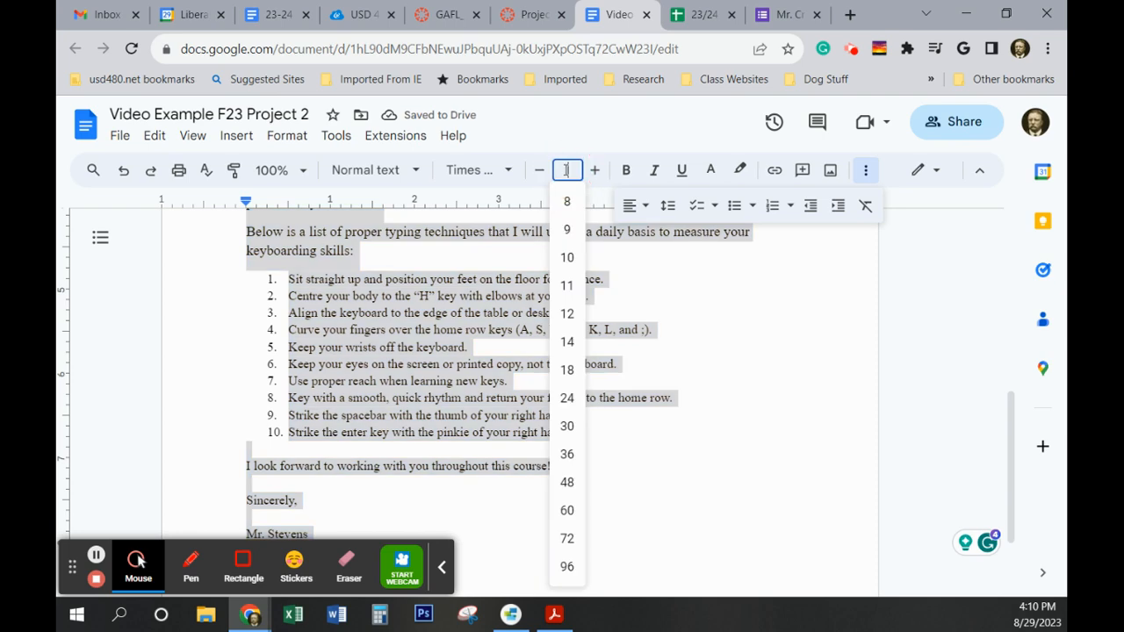
click(568, 314)
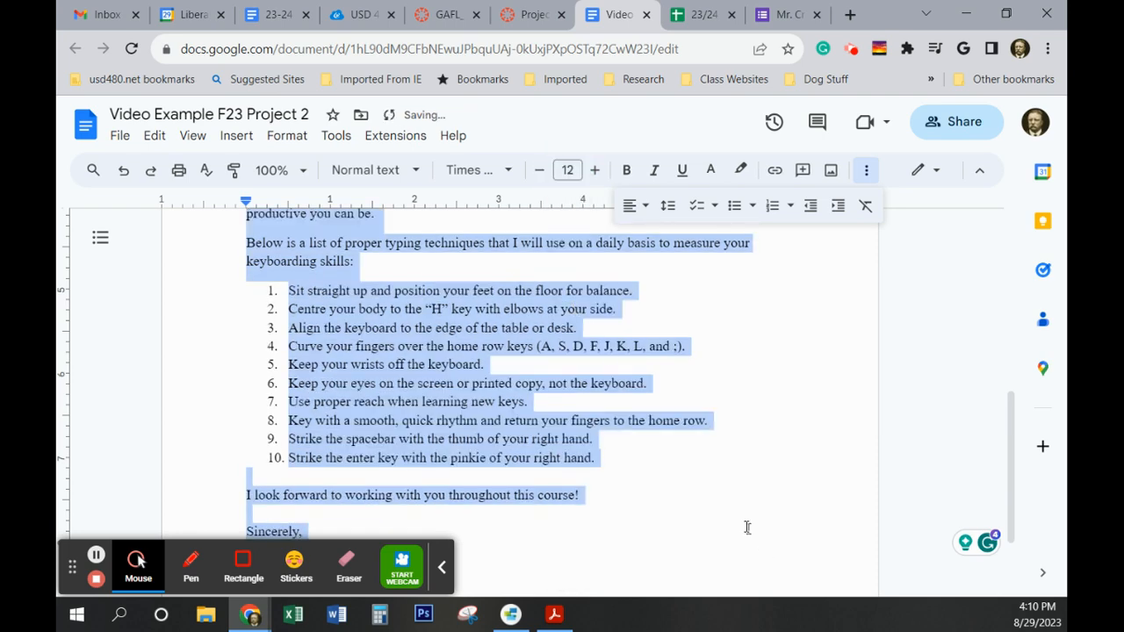
scroll(745, 527, up, 3)
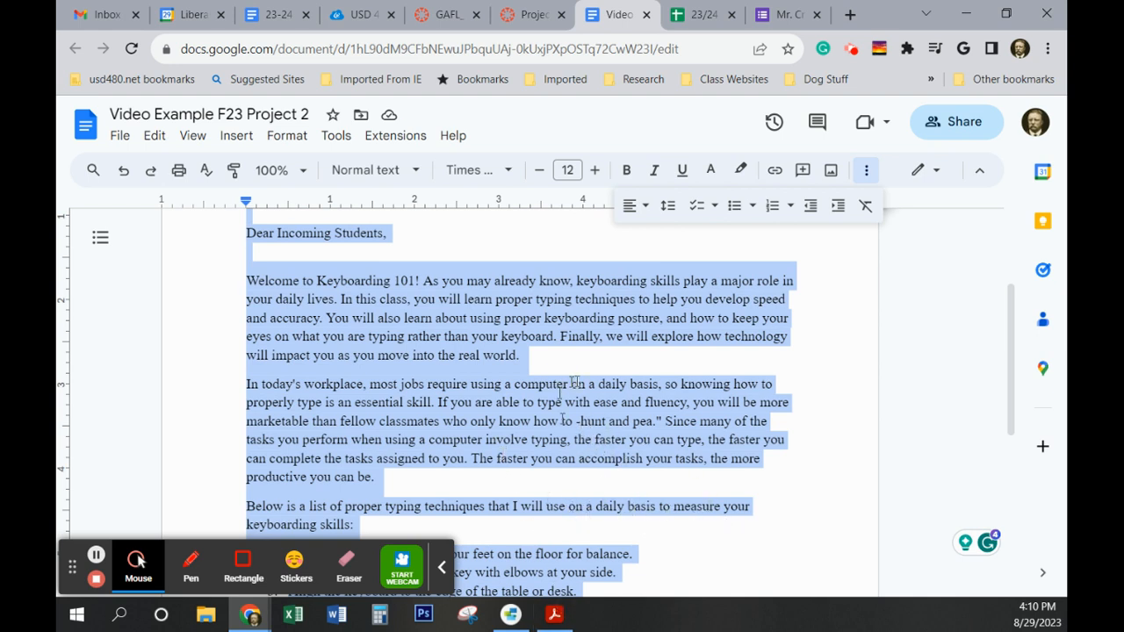
scroll(560, 394, down, 2)
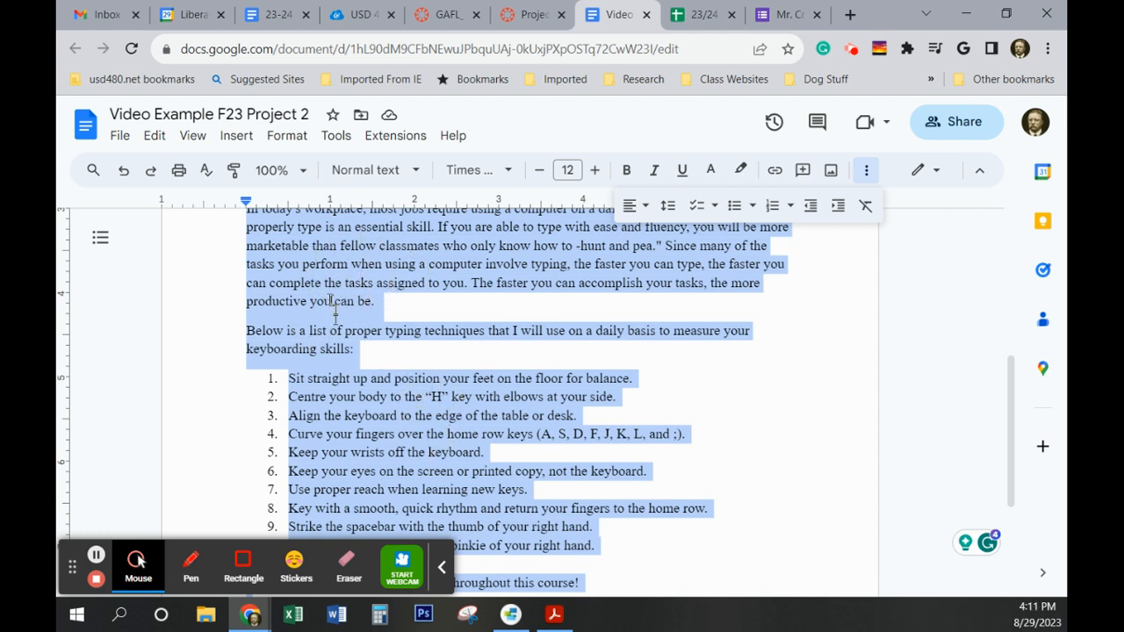
Step: Set the text color of the entire document to black, deselect the text, and check the list and closing
click(711, 172)
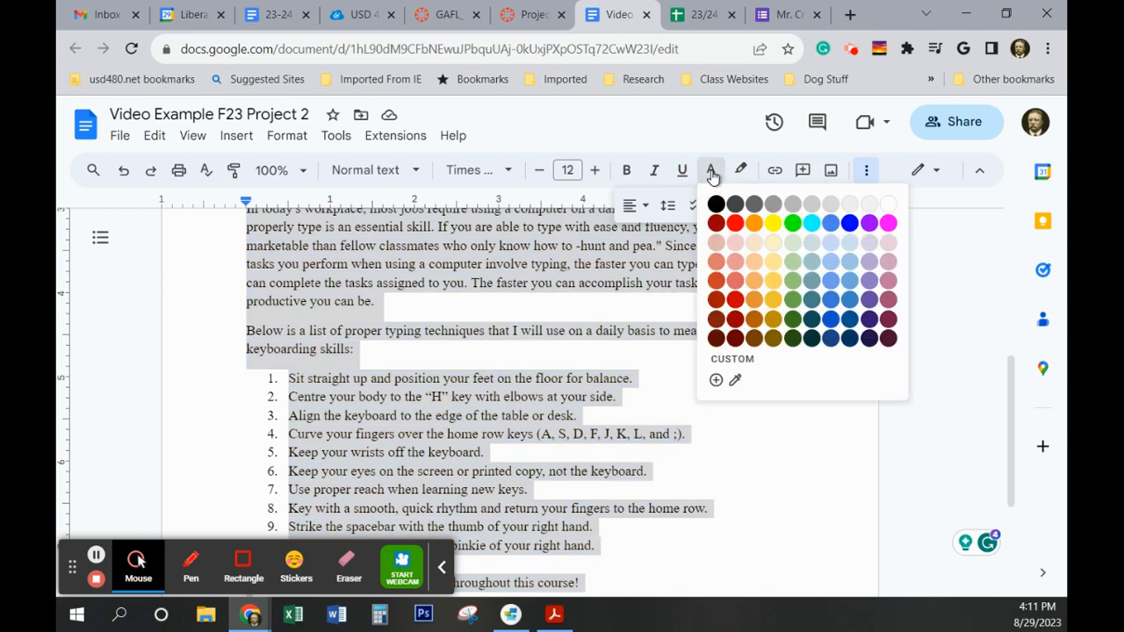
click(716, 204)
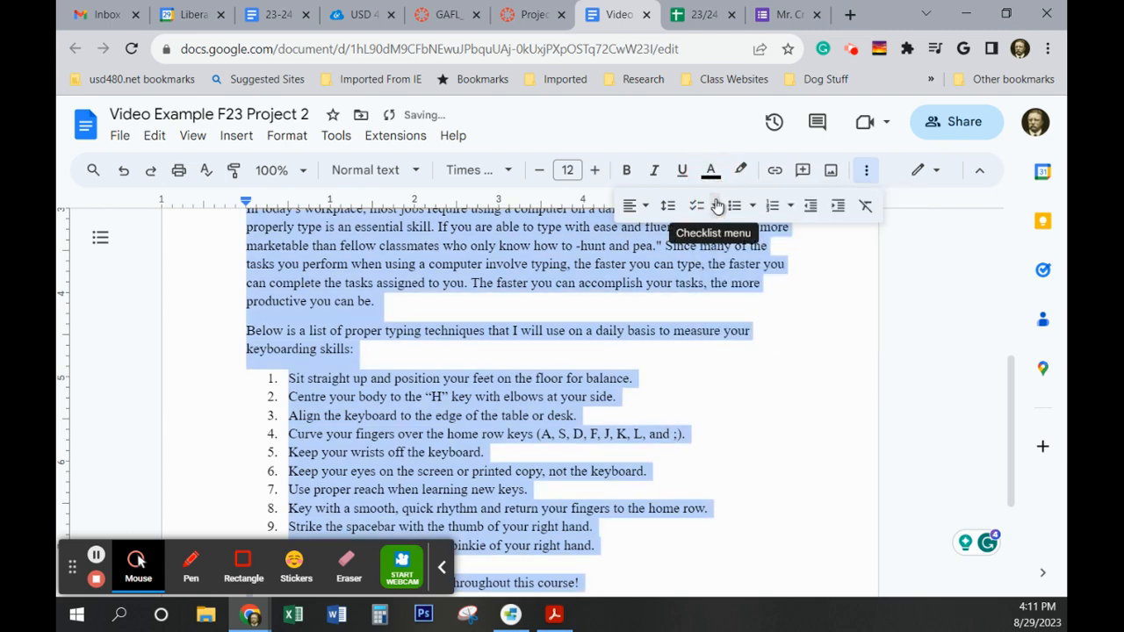
click(679, 396)
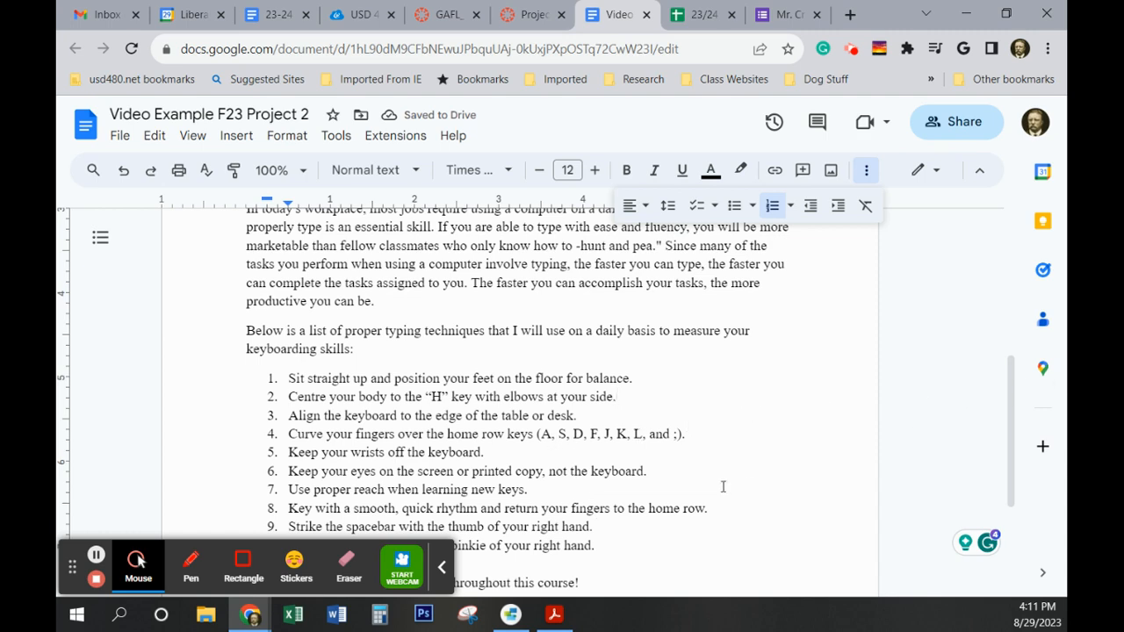
scroll(715, 380, down, 1)
scroll(715, 379, down, 1)
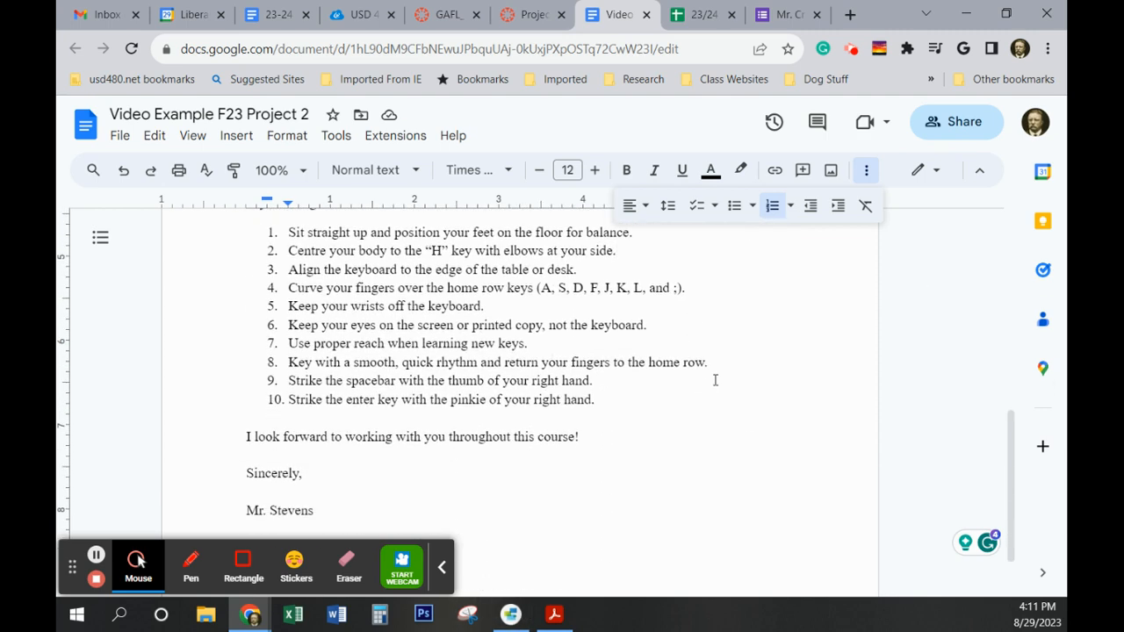
scroll(715, 380, up, 1)
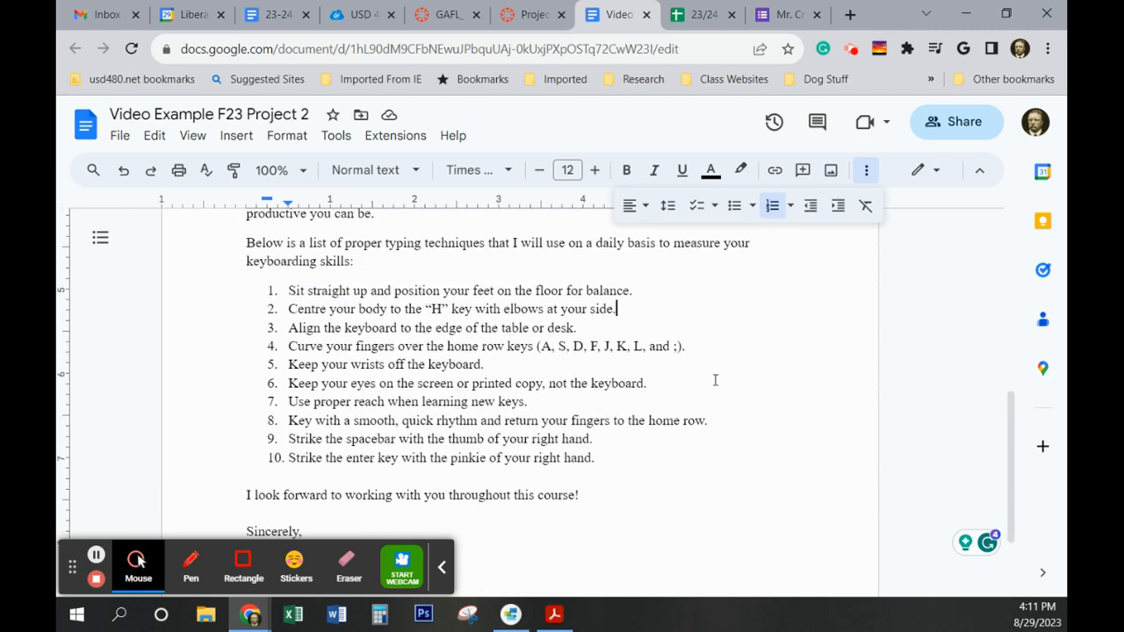
Step: Switch to the Project 2 assignment page in Canvas and find the cloud assignment section below the instructions
click(533, 20)
scroll(790, 413, down, 3)
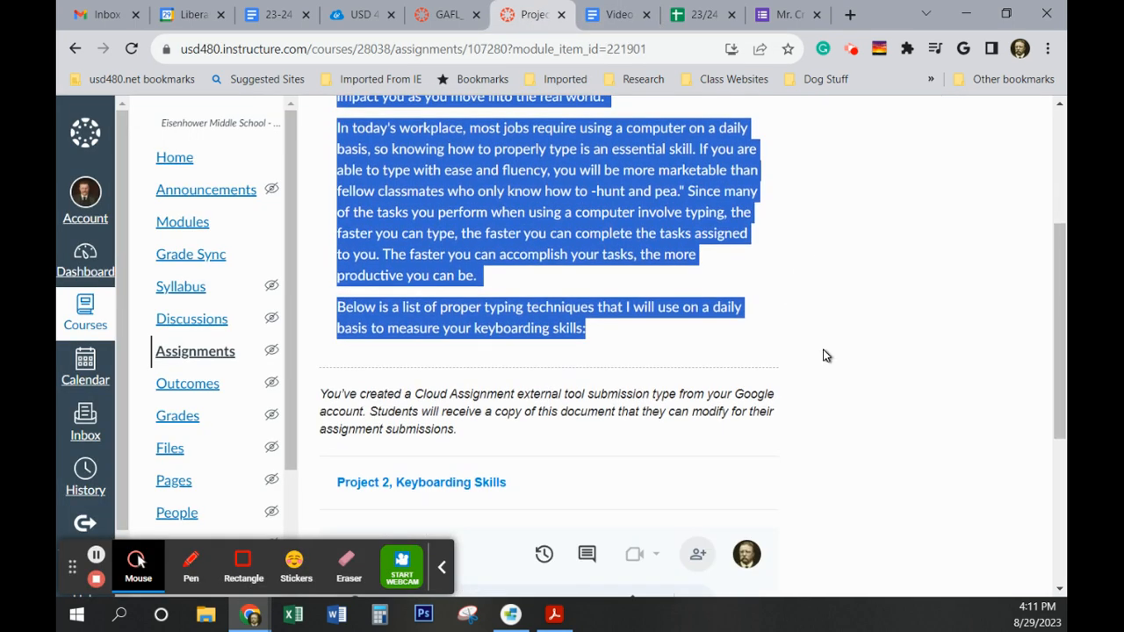
key(ctrl)
key(ctrl)
key(ctrl)
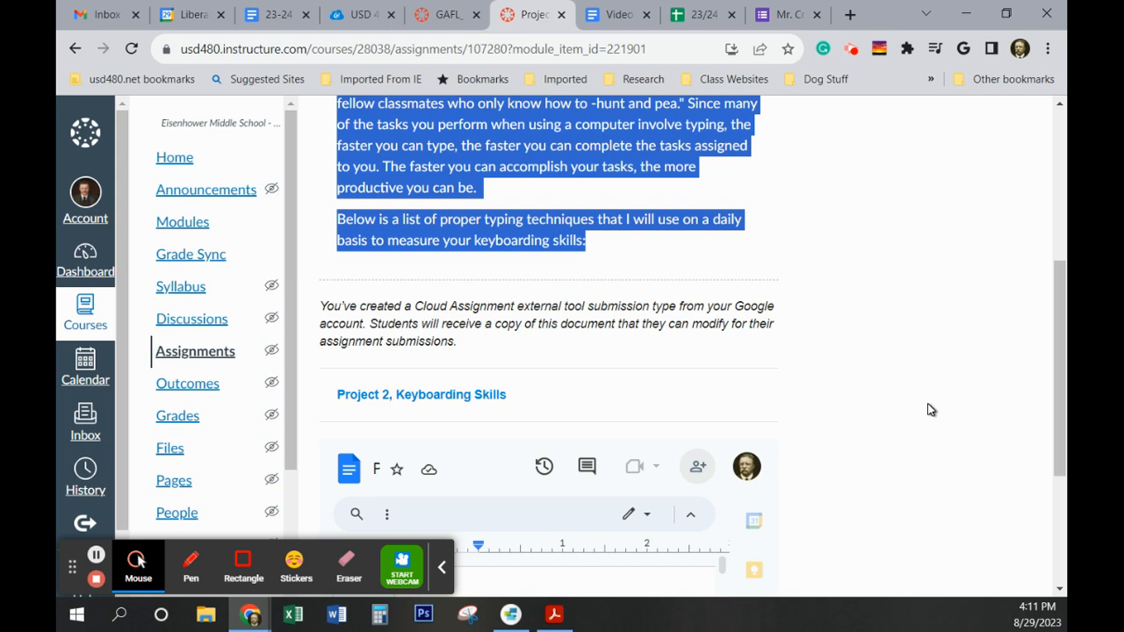
key(ctrl)
key(ctrl)
key(ctrl)
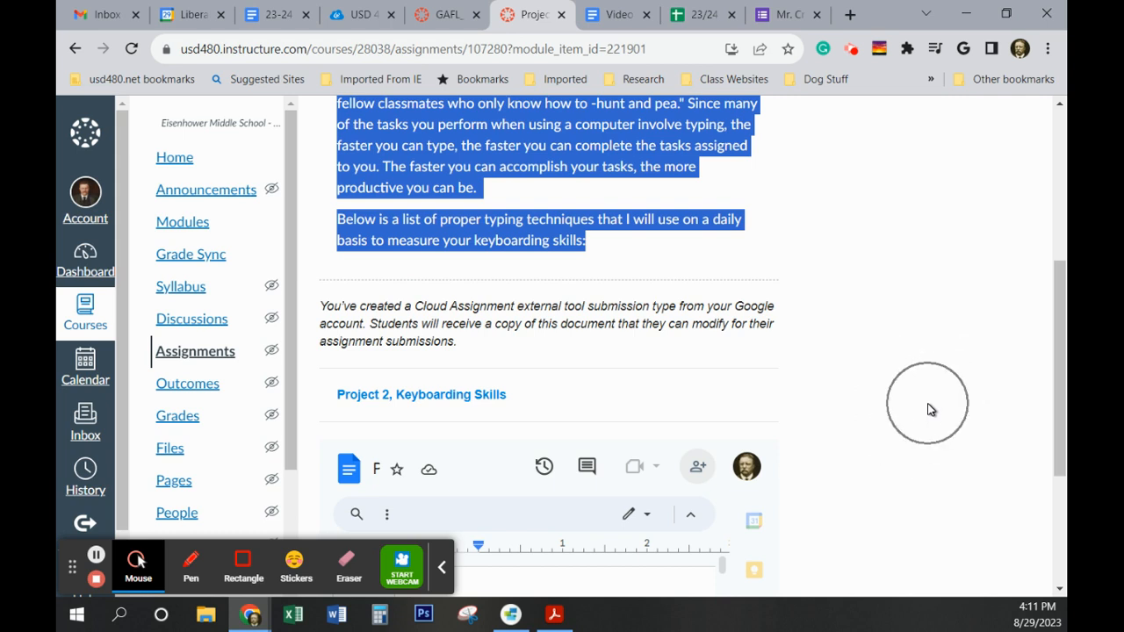
key(ctrl)
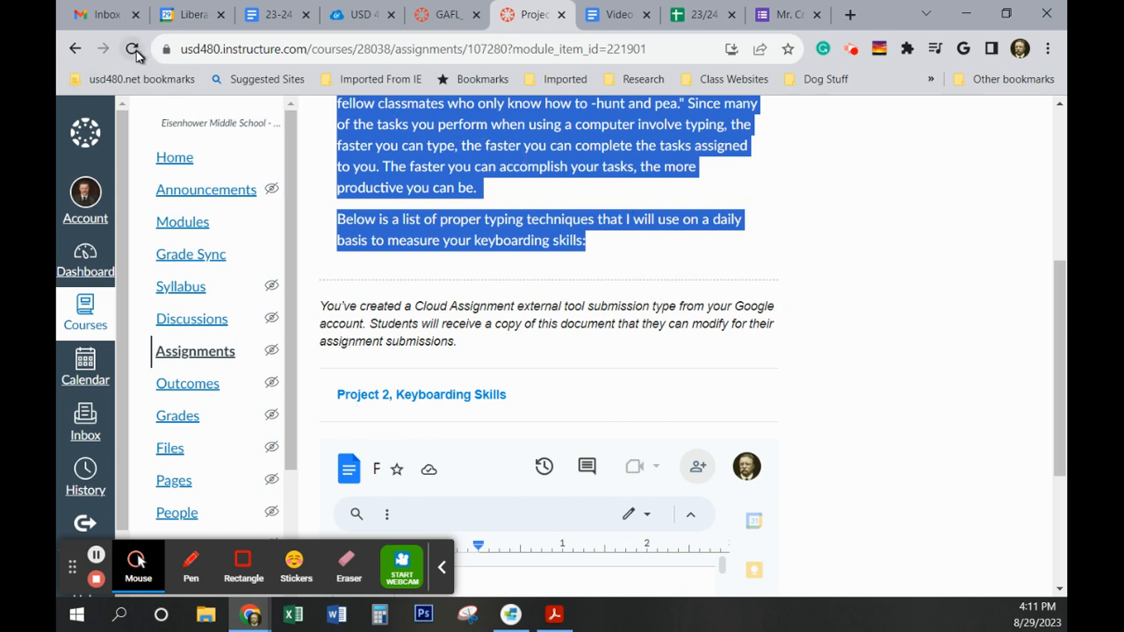
key(ctrl)
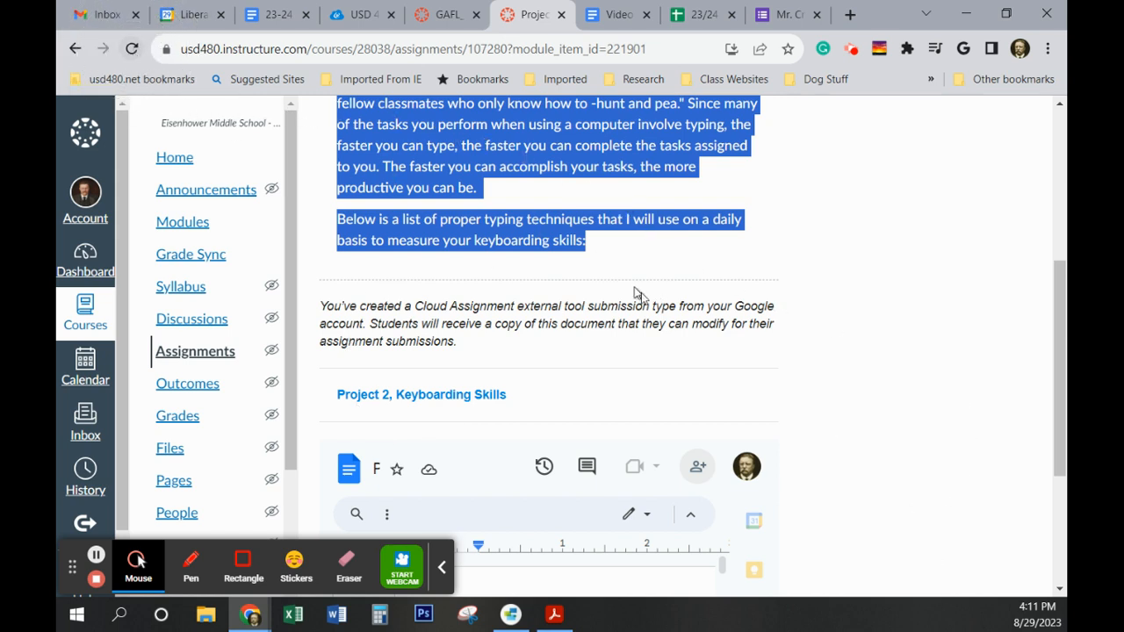